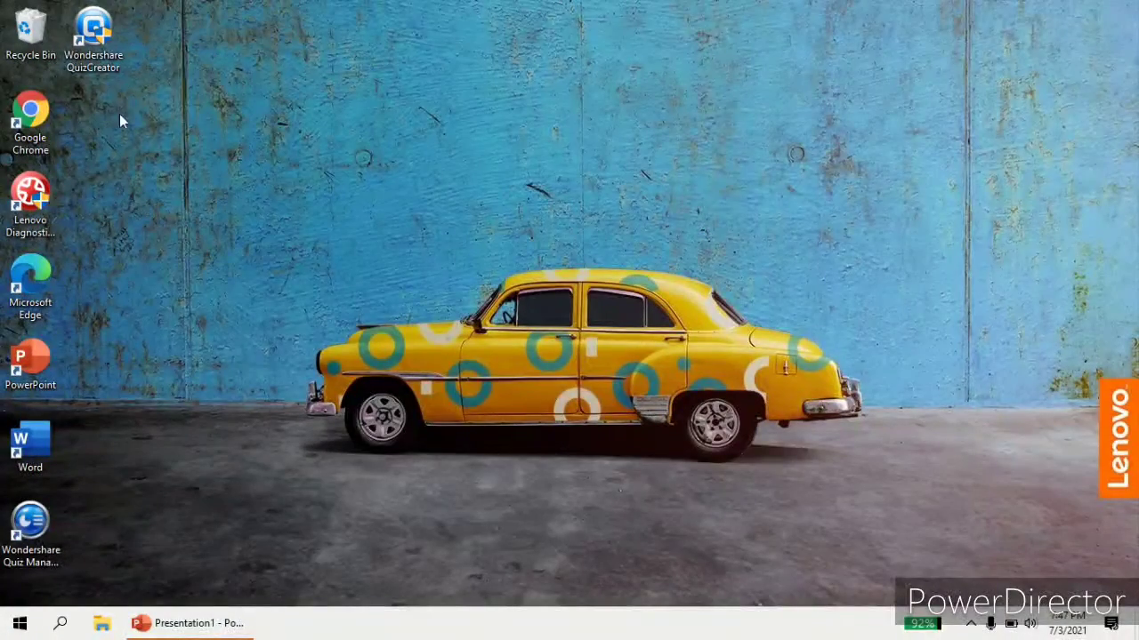
# Step: Launch Wondershare QuizCreator, postpone ordering the licence, and create a new quiz
pyautogui.click(97, 67)
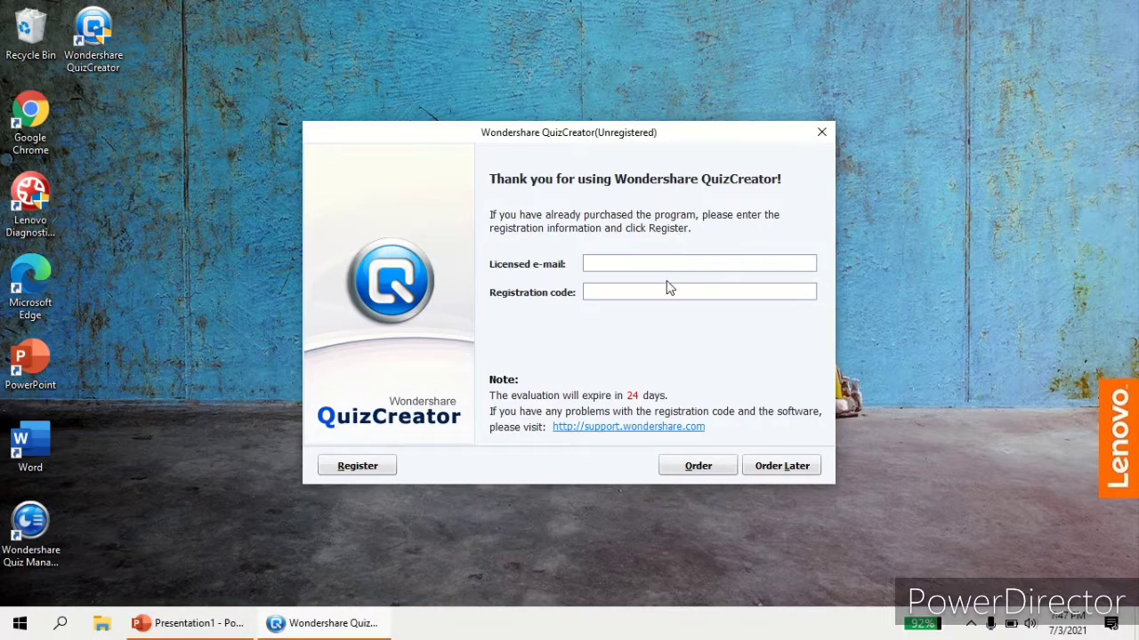
pyautogui.click(776, 470)
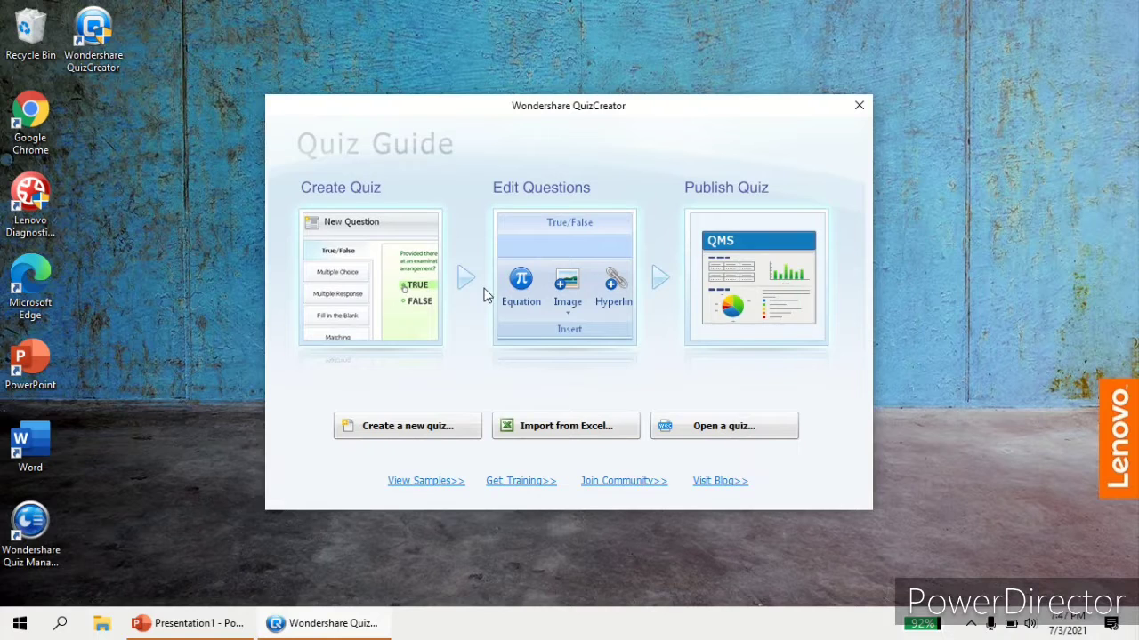
pyautogui.click(414, 432)
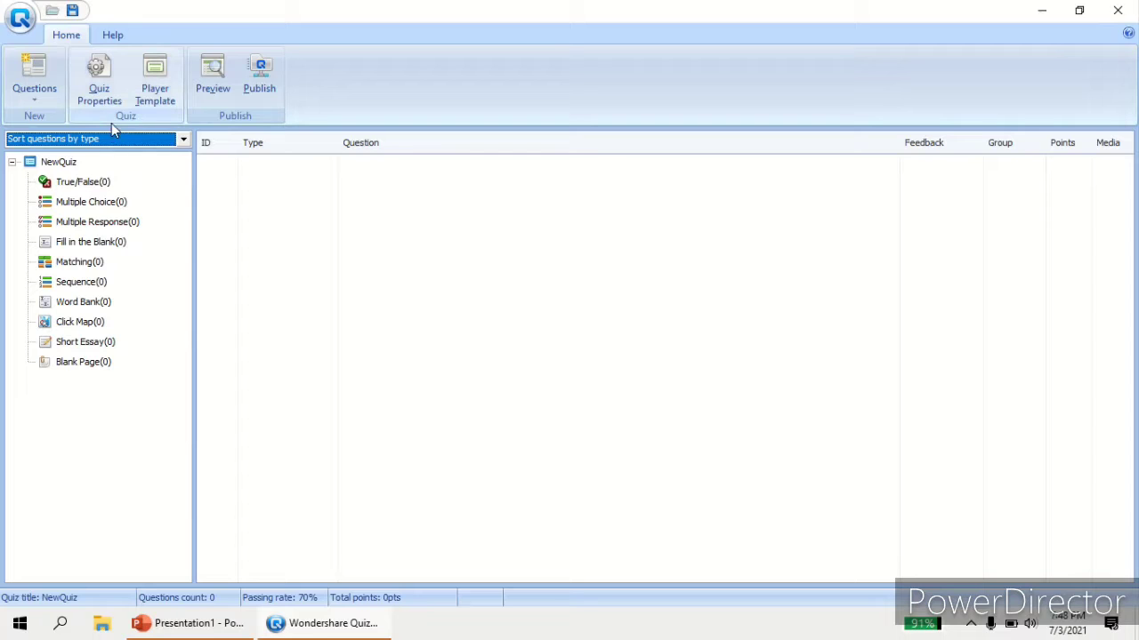
# Step: Set the quiz title to "Soal TIK" in the quiz properties
pyautogui.click(112, 84)
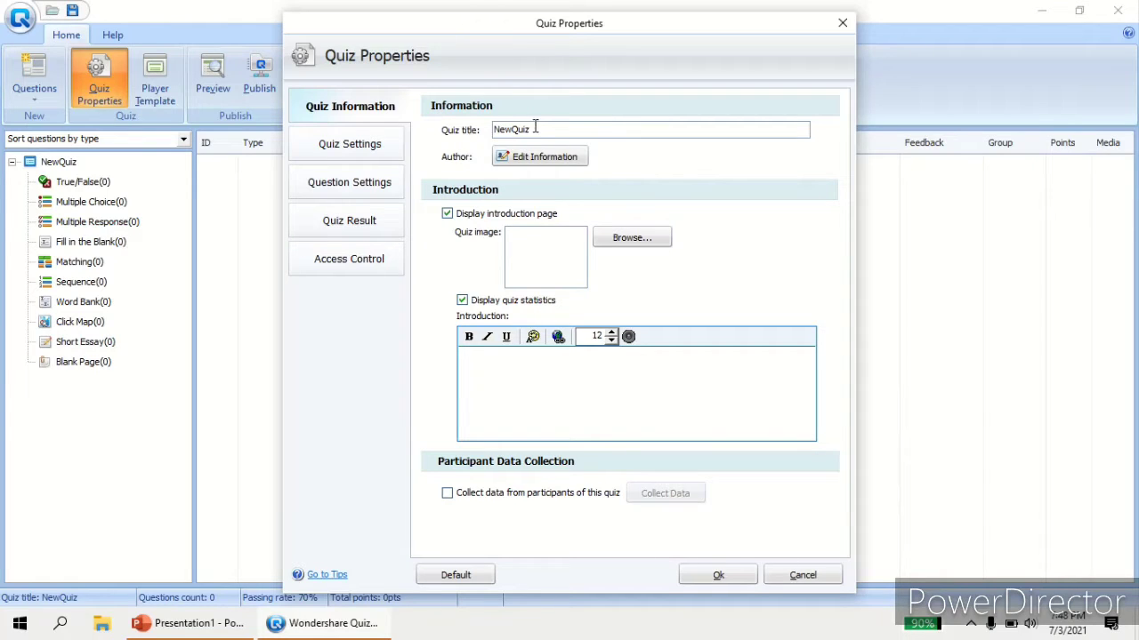
pyautogui.press('BackSpace')
pyautogui.press('BackSpace')
pyautogui.press('BackSpace')
pyautogui.press('BackSpace')
pyautogui.press('BackSpace')
pyautogui.press('BackSpace')
pyautogui.press('BackSpace')
pyautogui.write('Soal TIK')
# Step: Add the picture IMG_20210614_102608_645.jpg as the author's photo in the quiz's author information
pyautogui.click(539, 158)
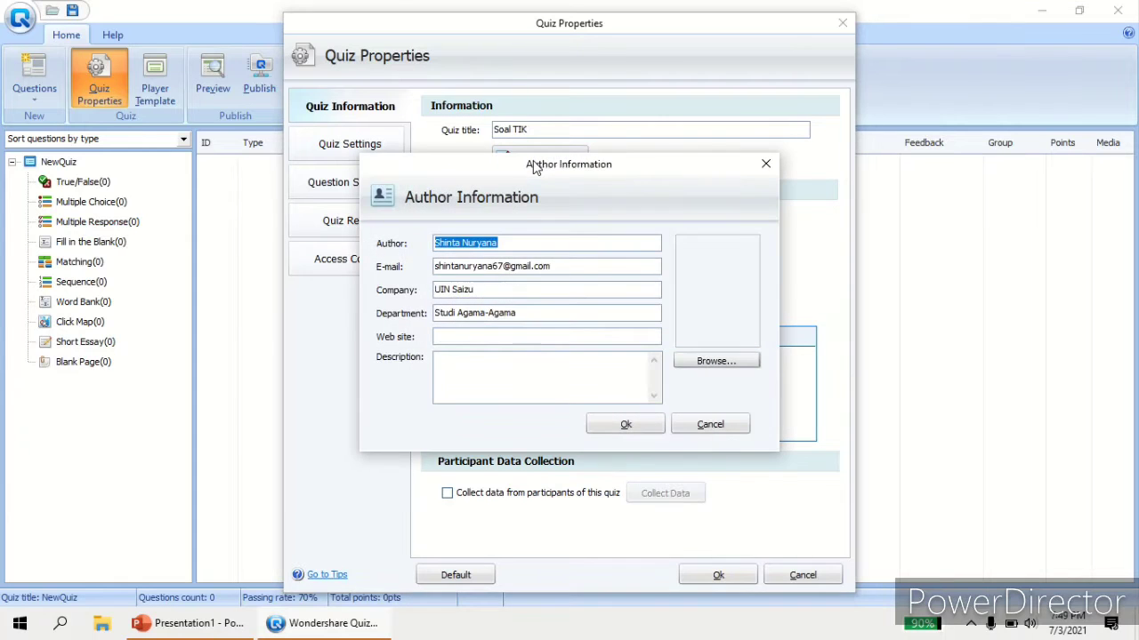
pyautogui.click(507, 243)
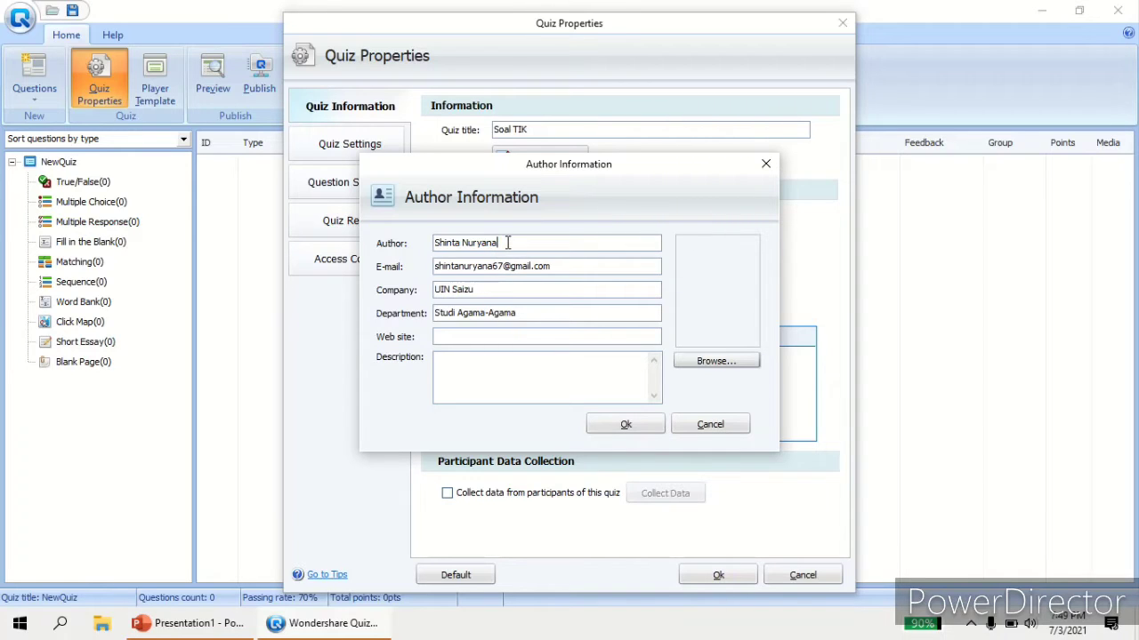
pyautogui.click(550, 266)
pyautogui.click(526, 314)
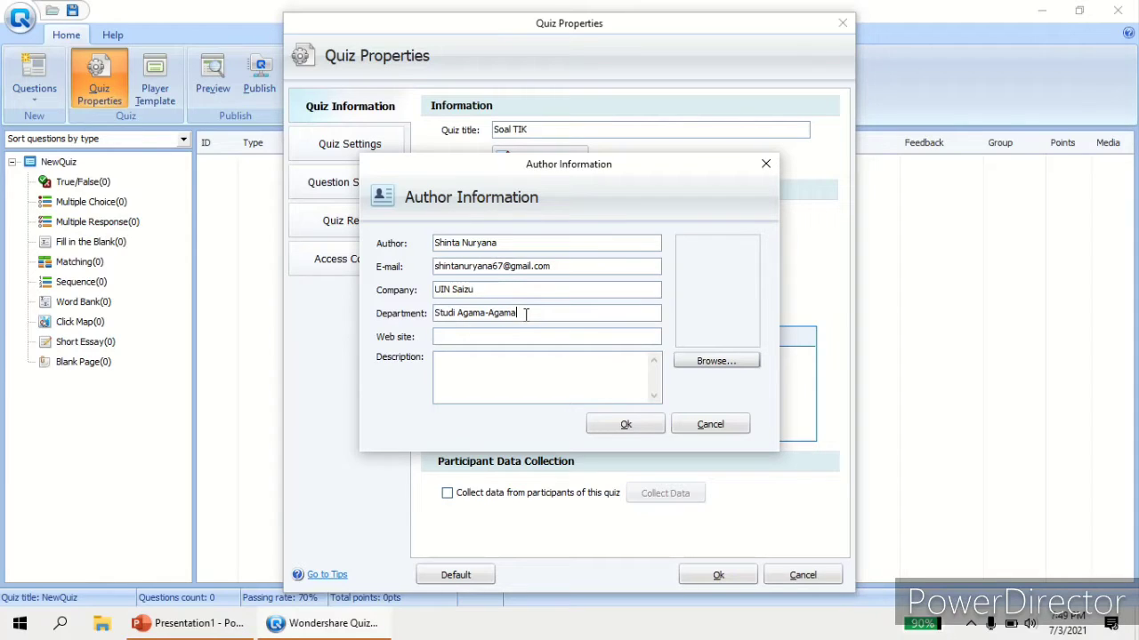
pyautogui.click(699, 364)
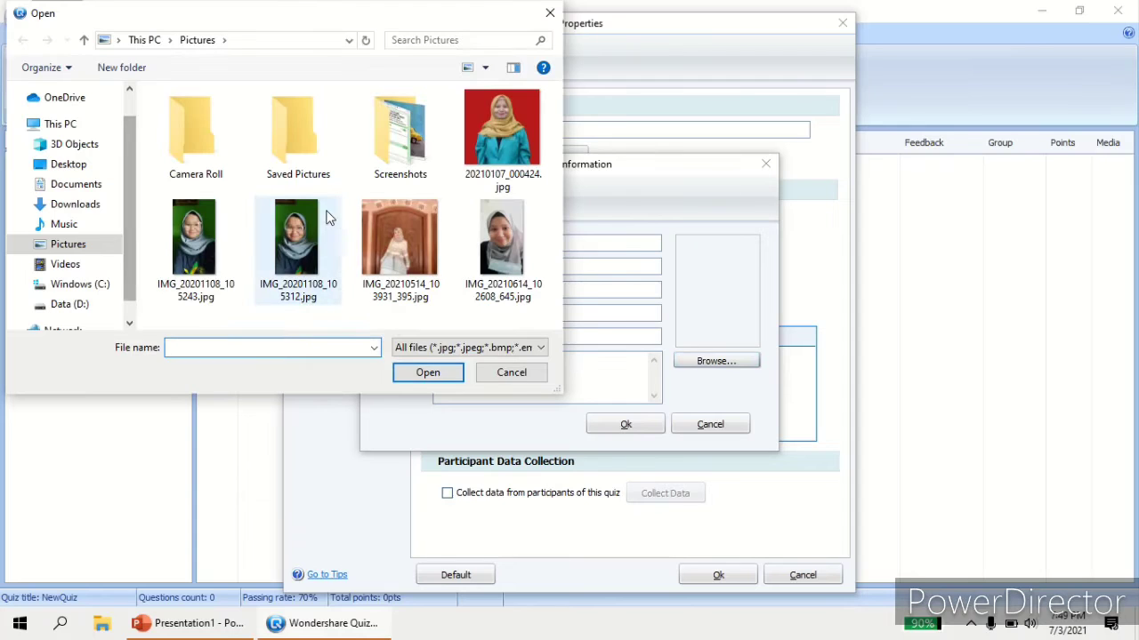
pyautogui.click(511, 236)
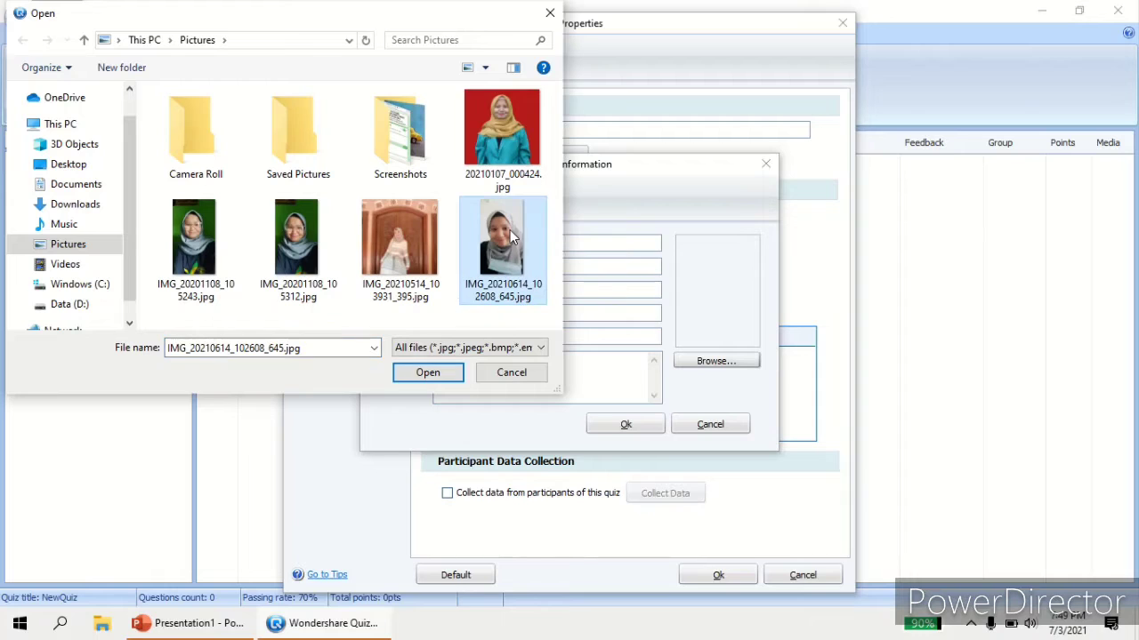
pyautogui.click(428, 372)
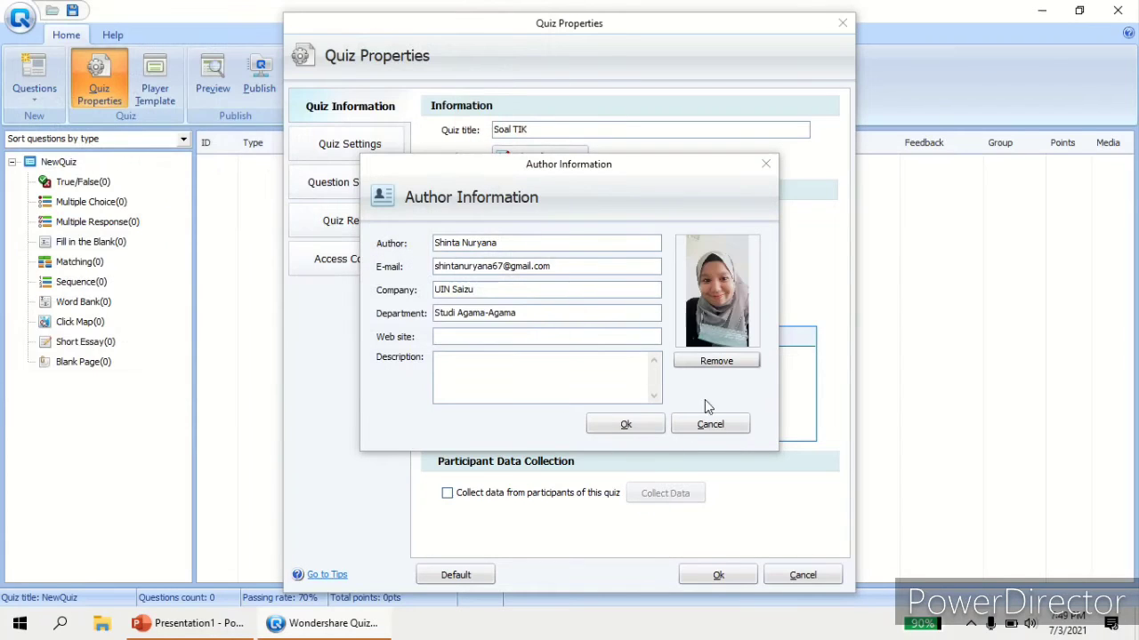
pyautogui.click(629, 427)
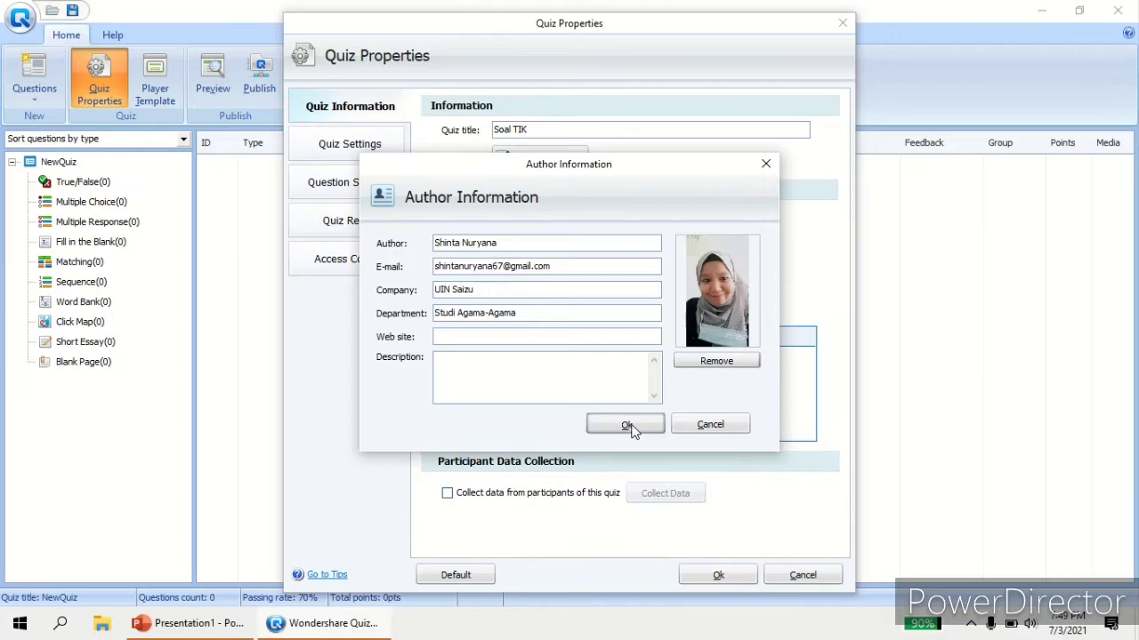
# Step: Write the quiz introduction with heading "peraturan mengerjakan soal" and rules "1. berdoa terlebih dahulu" and "2. soal terdiri dari 10 soal pilian ganda"
pyautogui.click(488, 364)
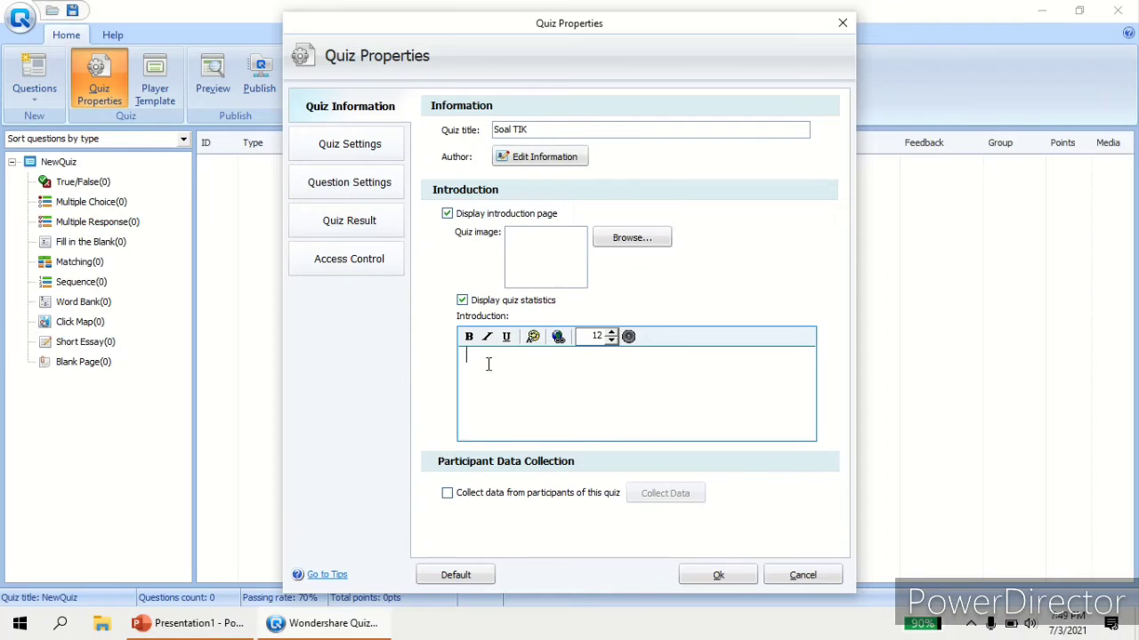
pyautogui.write('peraturan')
pyautogui.write('e')
pyautogui.press('BackSpace')
pyautogui.press('BackSpace')
pyautogui.write('mengerjakan soal ')
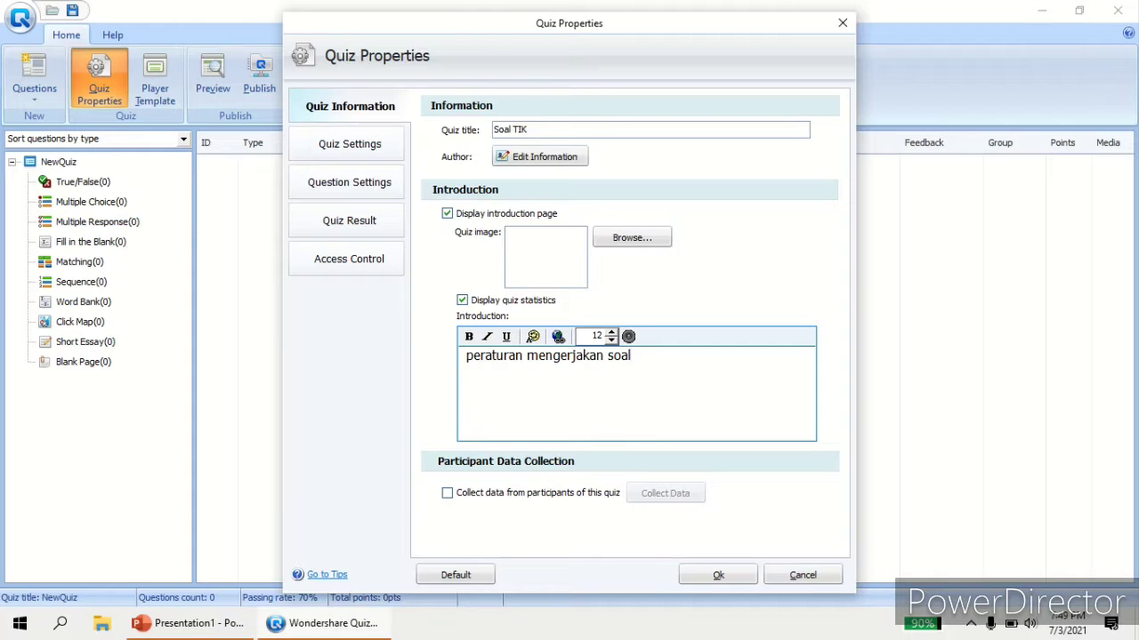
pyautogui.write('1. berdoa terlebih da')
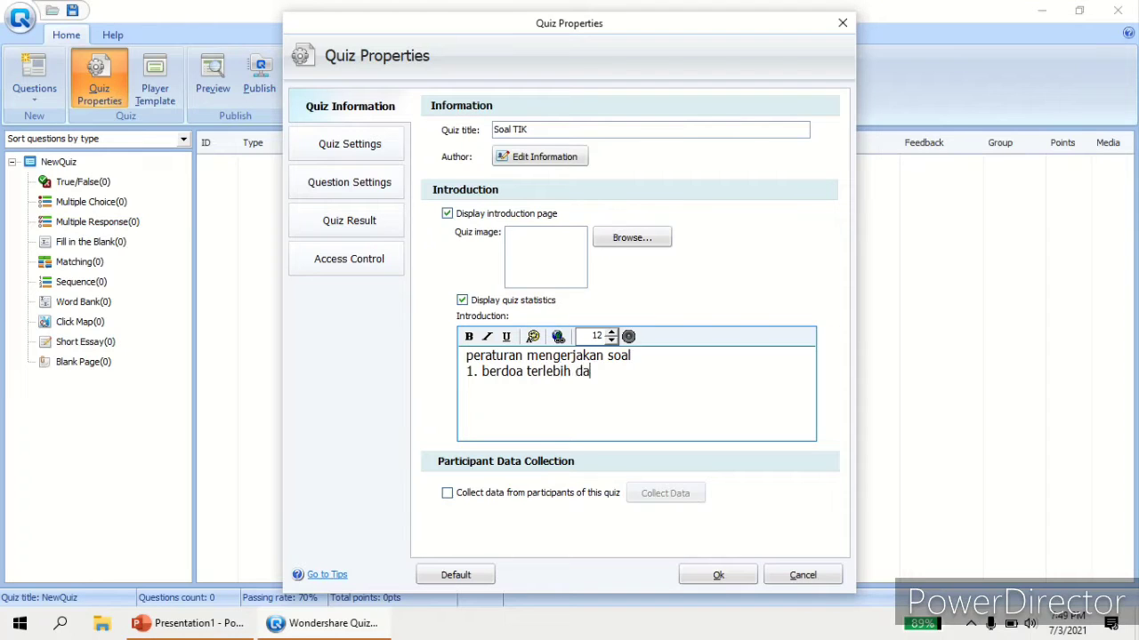
pyautogui.write('hulu ')
pyautogui.write('2.')
pyautogui.write(' soal terd')
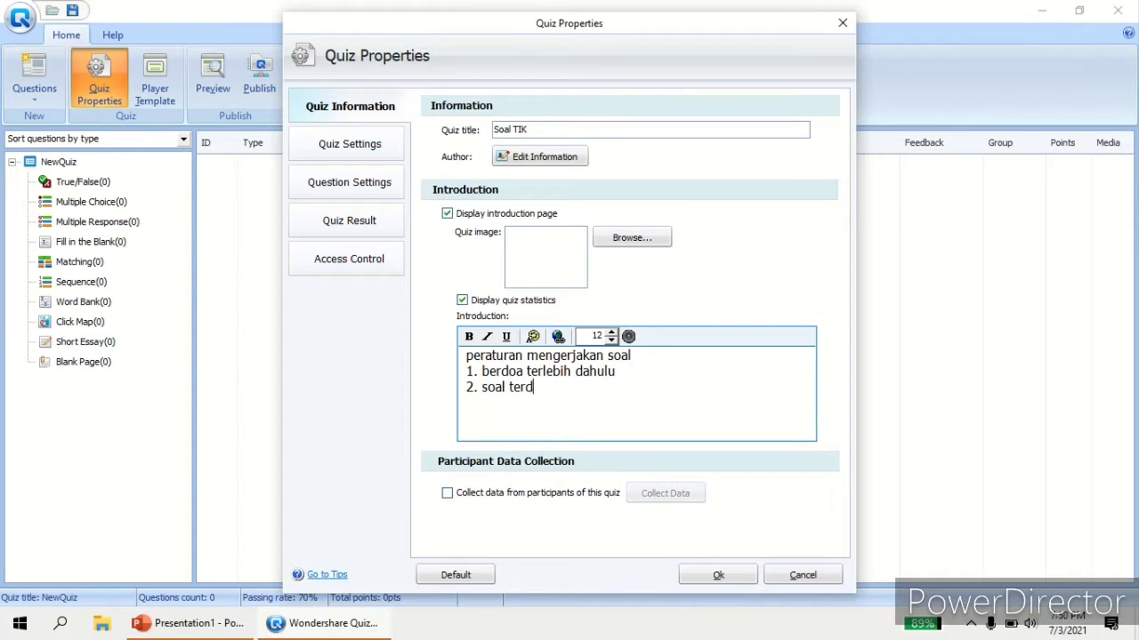
pyautogui.write('iri dari 10 soal pil')
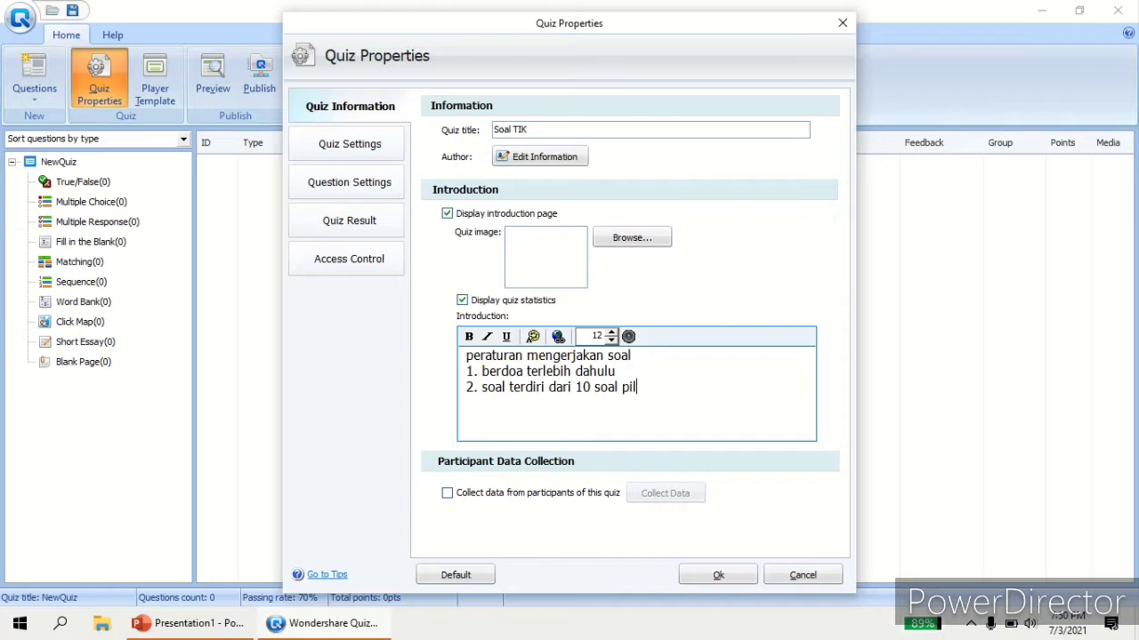
pyautogui.write('ian ganda')
# Step: Add the rules "3. kerjakan dengan jujur" and "4. setelah mengerjakan membaca hamdalah" to the quiz introduction
pyautogui.press('Return')
pyautogui.write('3. ker')
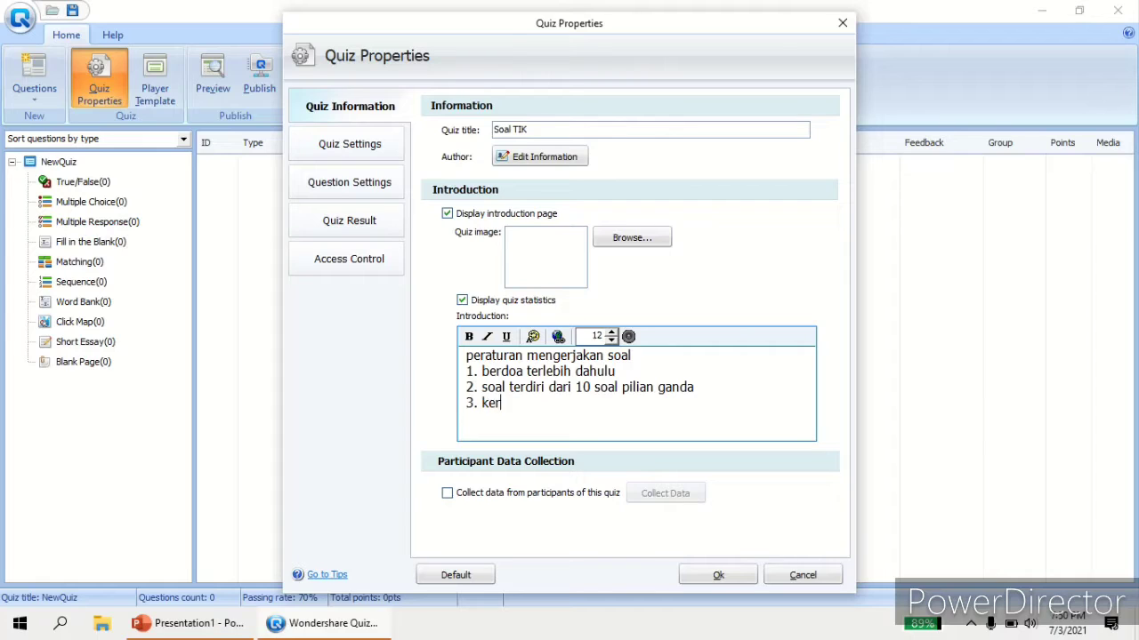
pyautogui.write('jakan dengan')
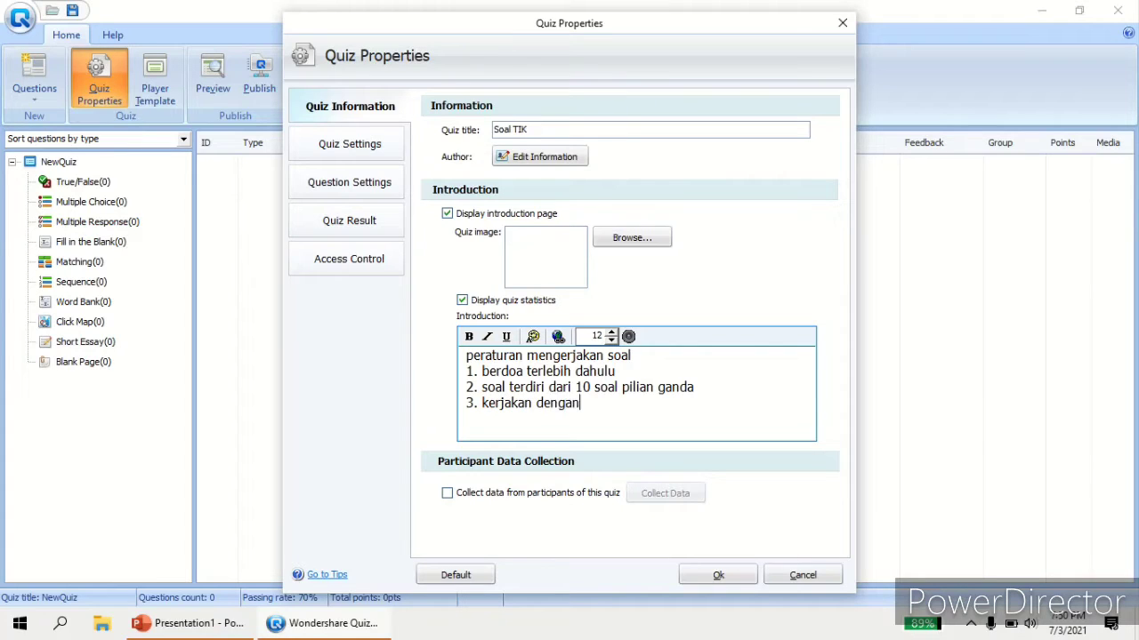
pyautogui.write(' jujur')
pyautogui.press('Return')
pyautogui.write('4. m')
pyautogui.press('BackSpace')
pyautogui.write('mengerjakan')
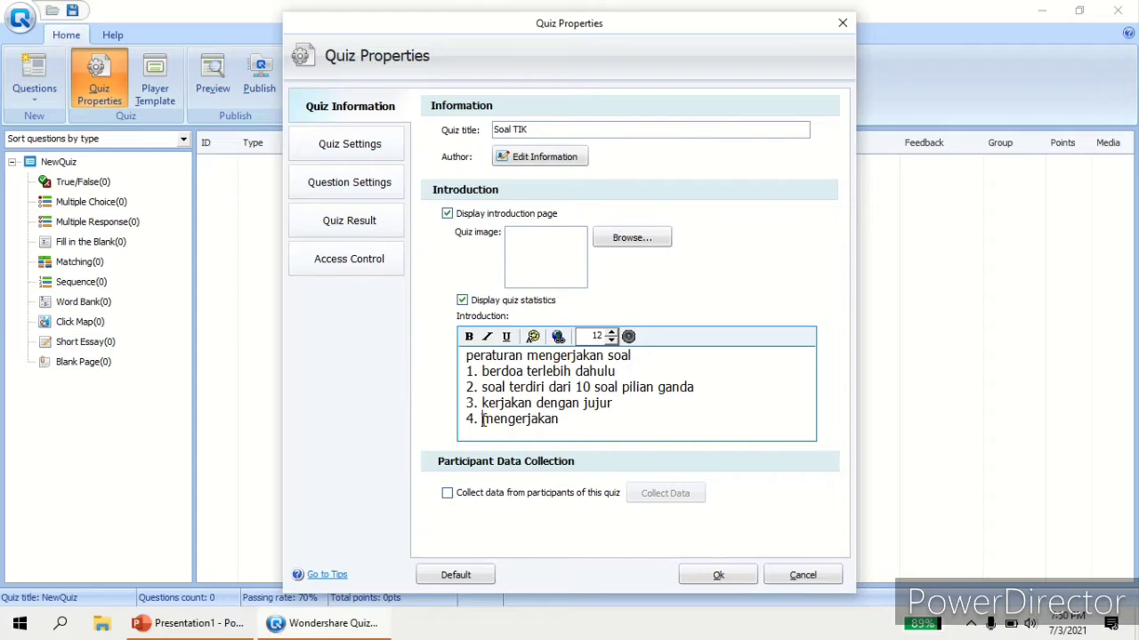
pyautogui.click(482, 418)
pyautogui.write('setelah')
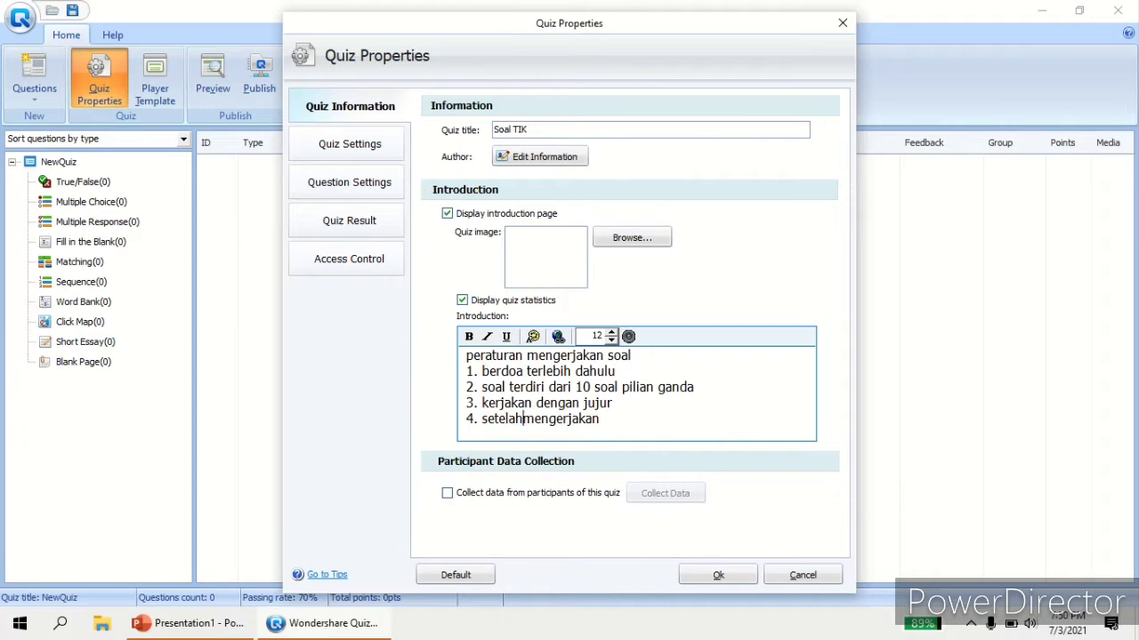
pyautogui.click(607, 419)
pyautogui.write('membaca ham')
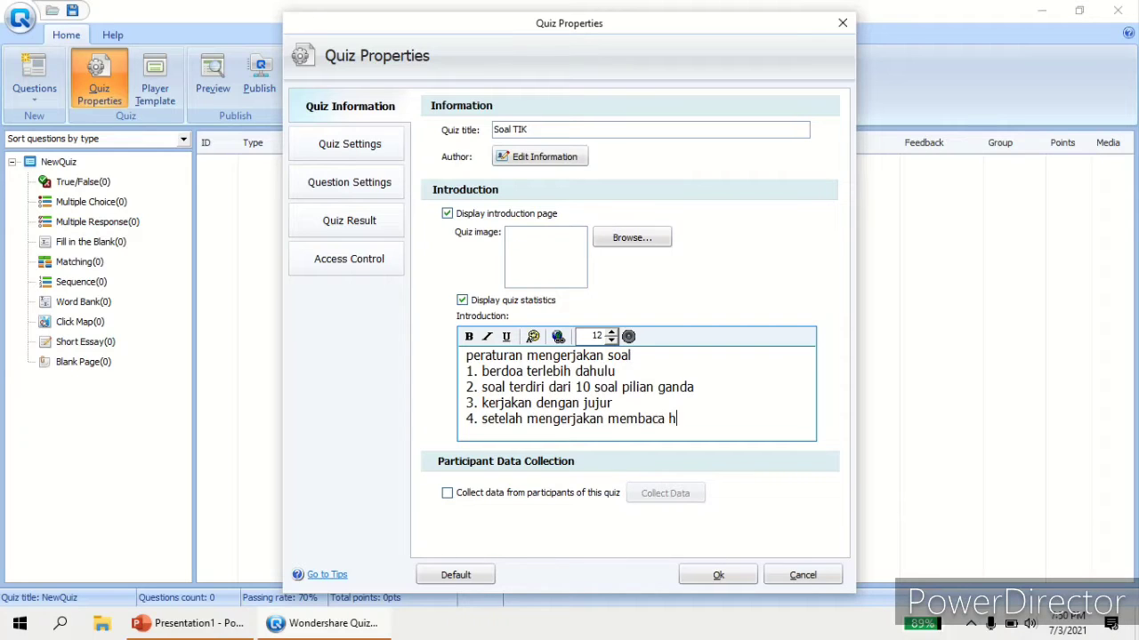
pyautogui.write('dalah')
# Step: Enable a time limit for the whole quiz, shorten it by a few minutes, and enable question randomization
pyautogui.click(356, 153)
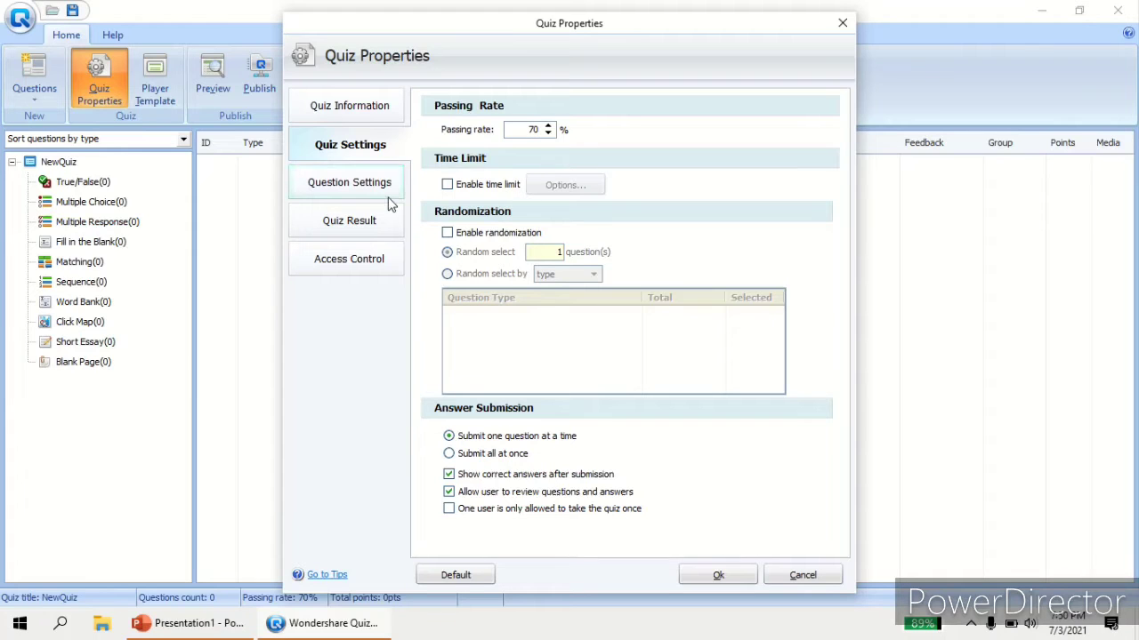
pyautogui.click(448, 185)
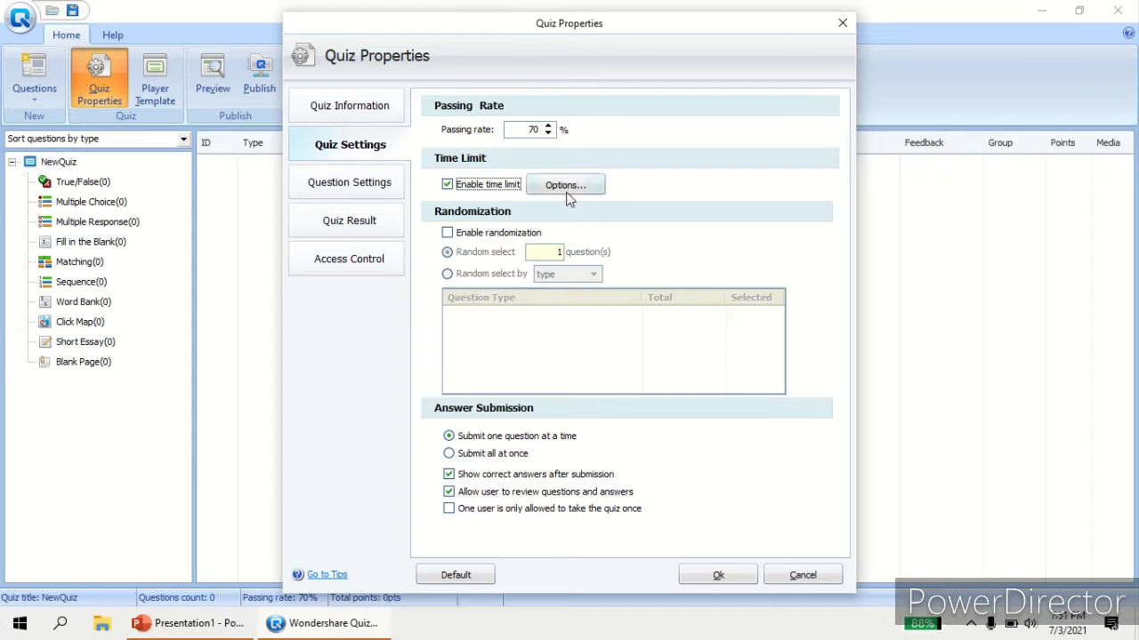
pyautogui.click(567, 191)
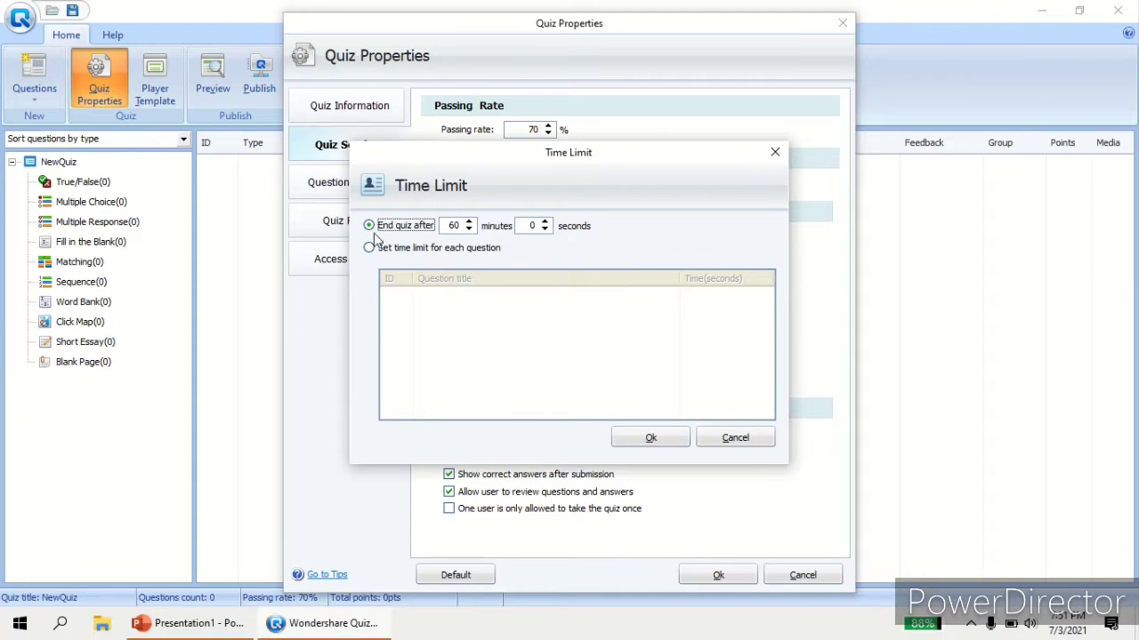
pyautogui.click(468, 228)
pyautogui.click(469, 230)
pyautogui.click(469, 230)
pyautogui.click(468, 230)
pyautogui.click(470, 230)
pyautogui.click(650, 438)
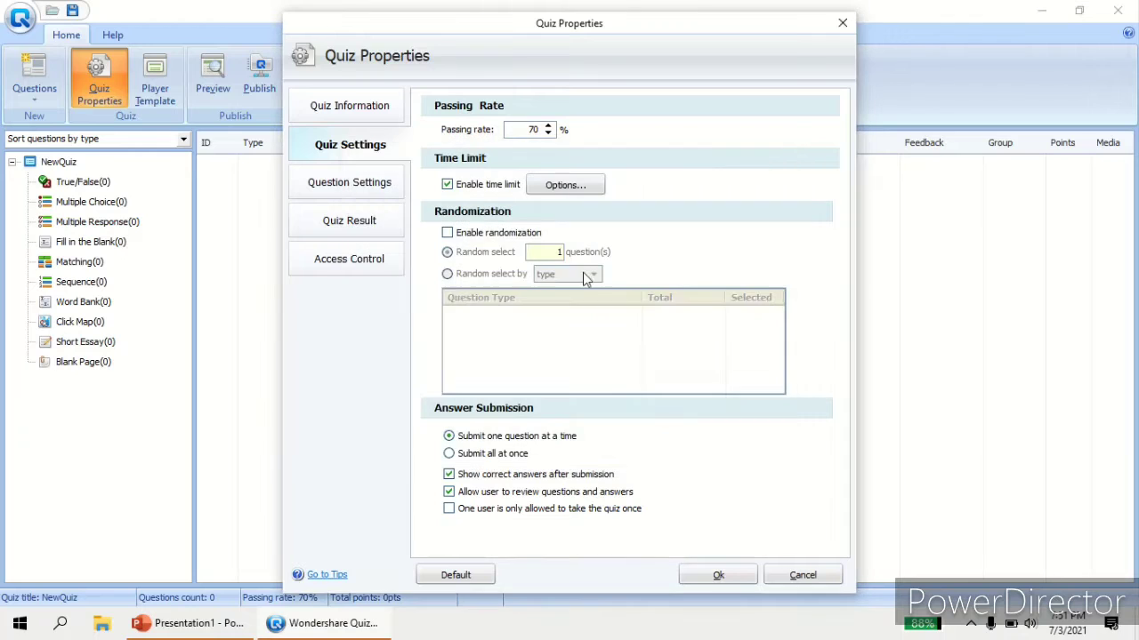
pyautogui.click(447, 233)
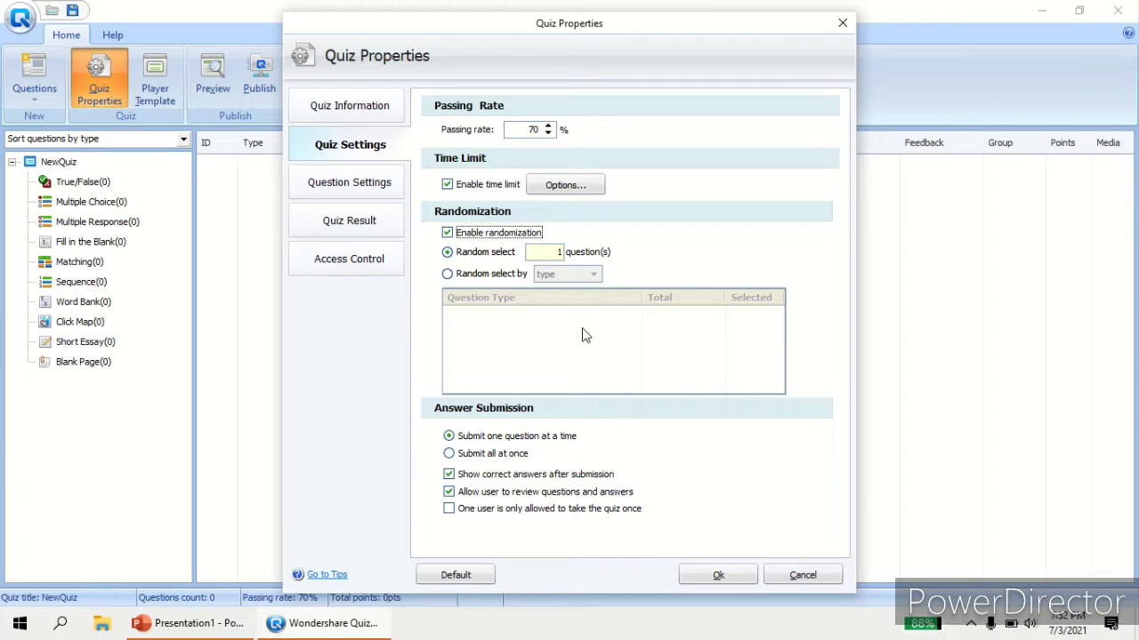
# Step: Review the question settings, question font, quiz result and access control options, and close the quiz properties without applying them
pyautogui.click(365, 184)
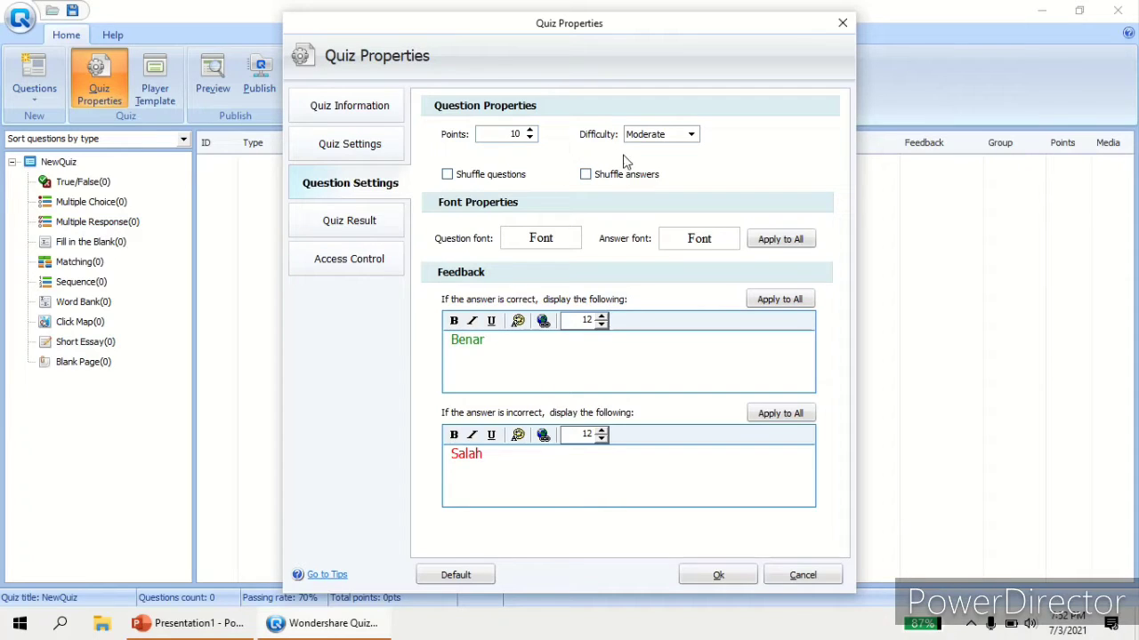
pyautogui.click(541, 240)
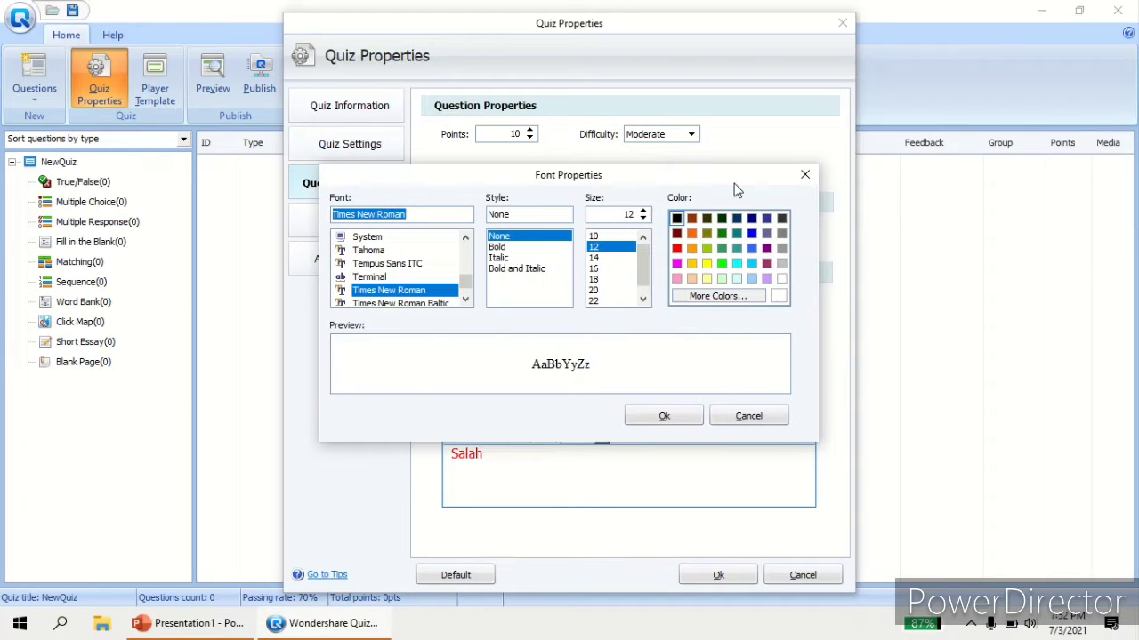
pyautogui.click(805, 174)
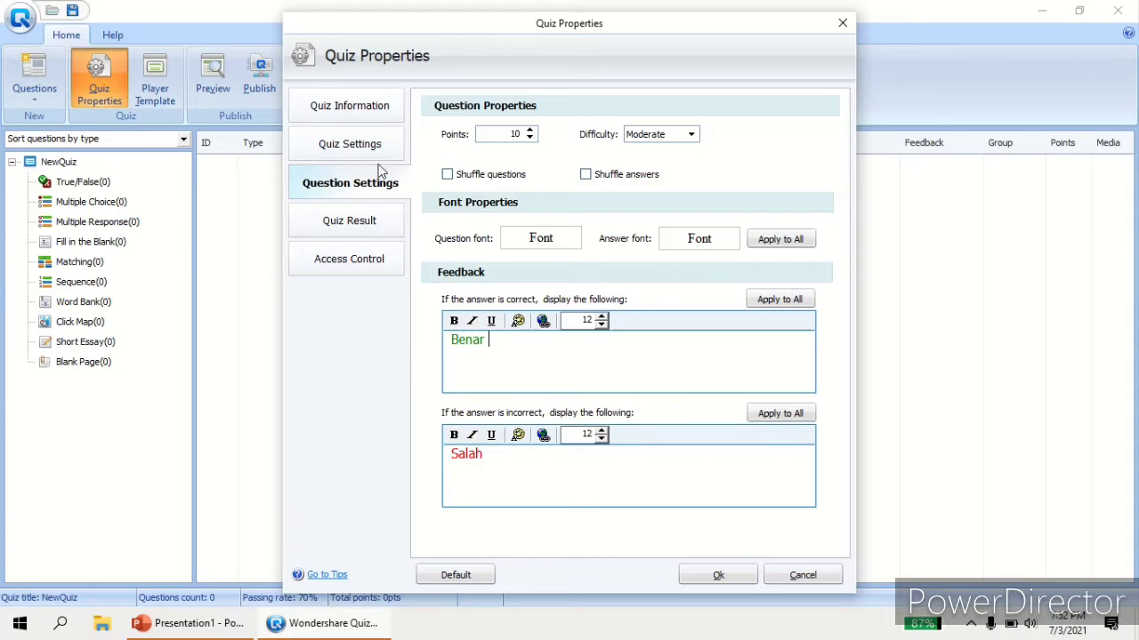
pyautogui.click(360, 232)
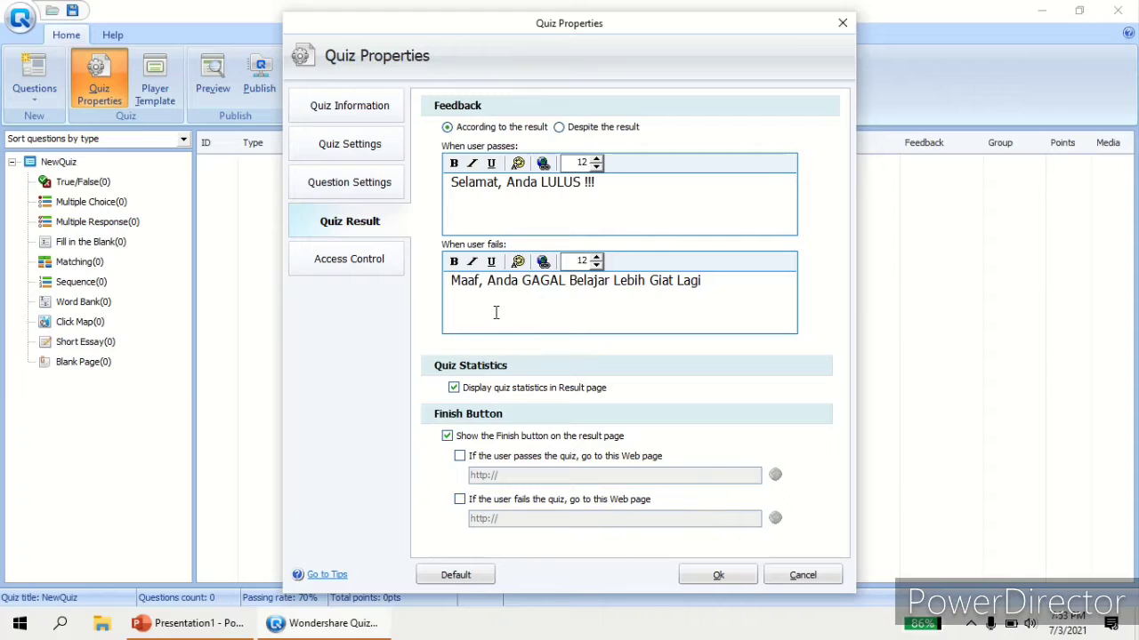
pyautogui.click(379, 259)
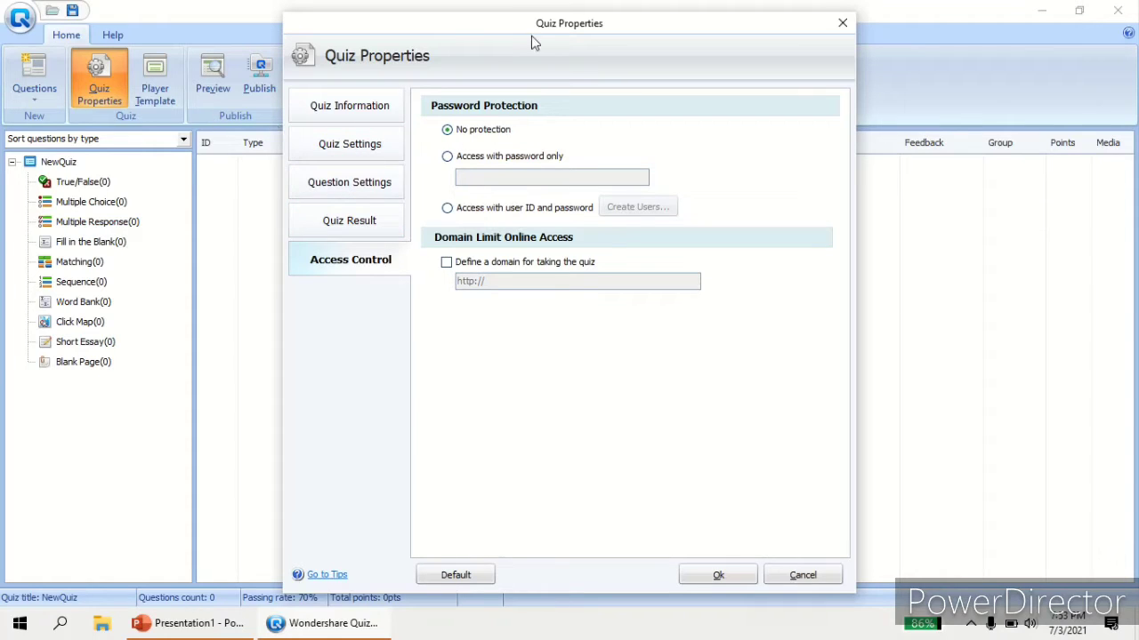
pyautogui.click(842, 24)
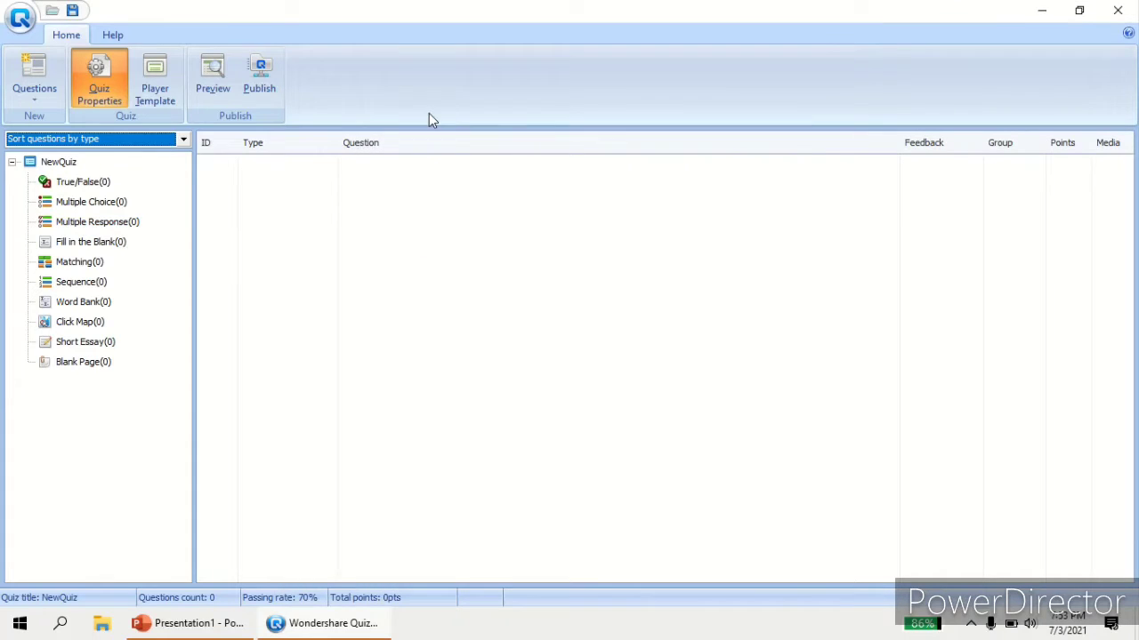
# Step: Start a new multiple choice question with the text "1. Apa yang dimaksud dengan TIK ?"
pyautogui.click(86, 204)
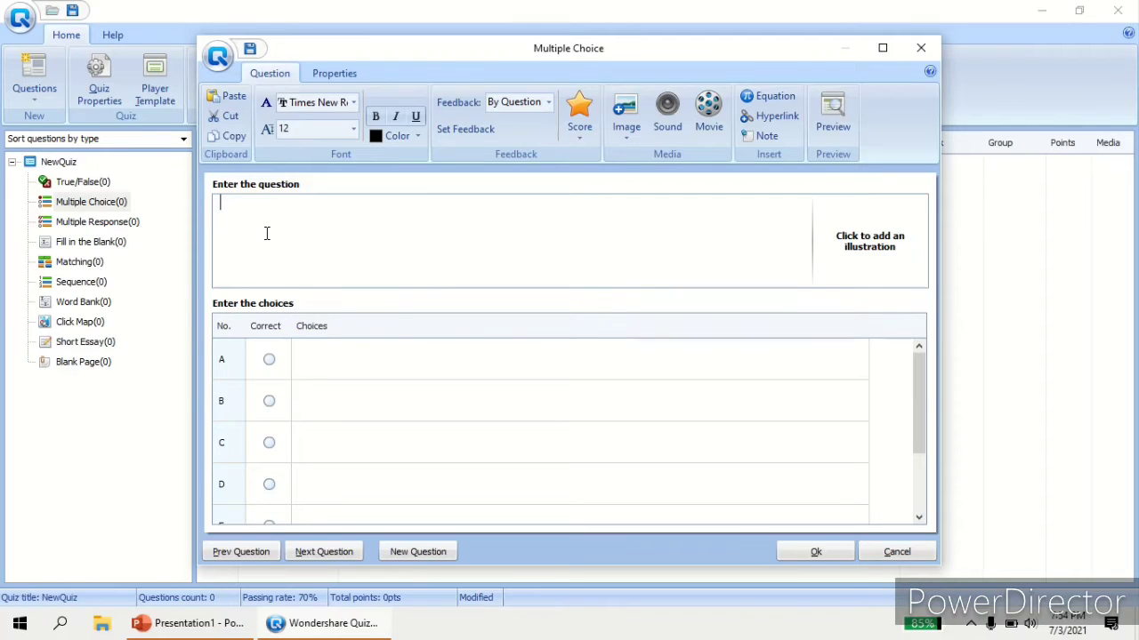
pyautogui.write('1.')
pyautogui.moveTo(916, 384)
pyautogui.mouseDown()
pyautogui.moveTo(932, 472)
pyautogui.moveTo(911, 363)
pyautogui.mouseUp()
pyautogui.write('Apa yang dimaks')
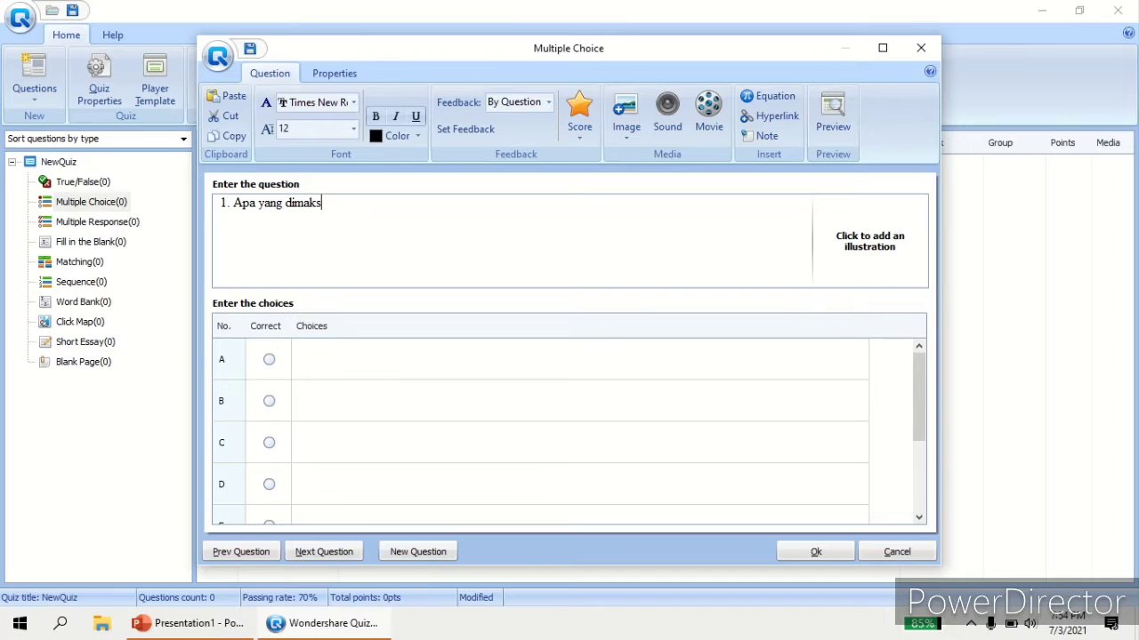
pyautogui.write('eud dengan TIK ?')
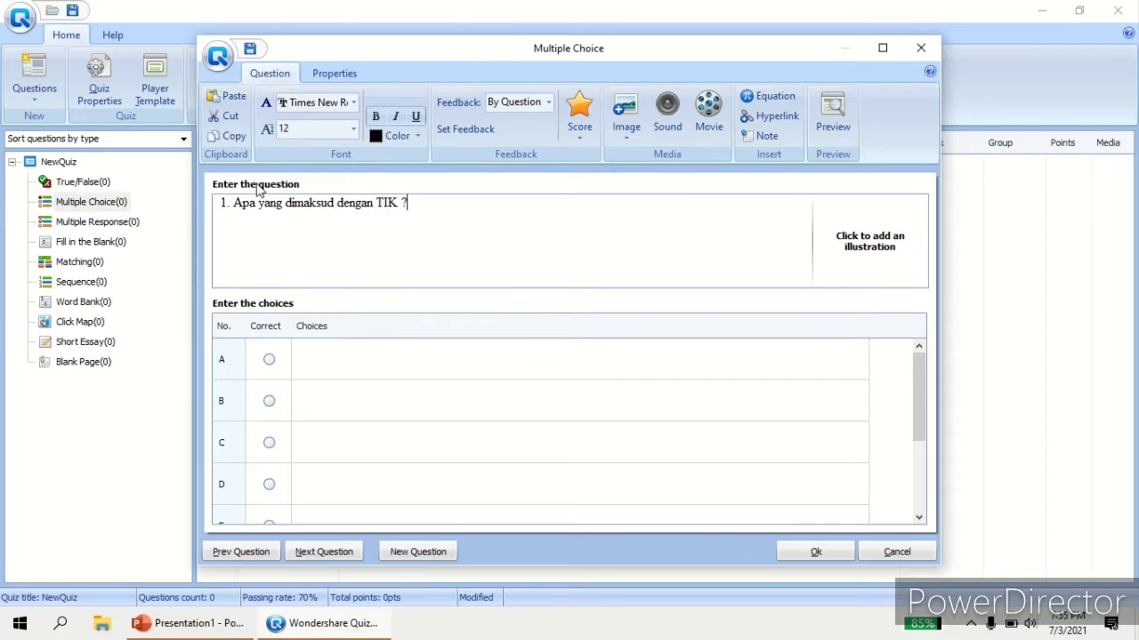
# Step: Enter answer choice A for the question about TIK, beginning with "TIK merupakan"
pyautogui.click(326, 368)
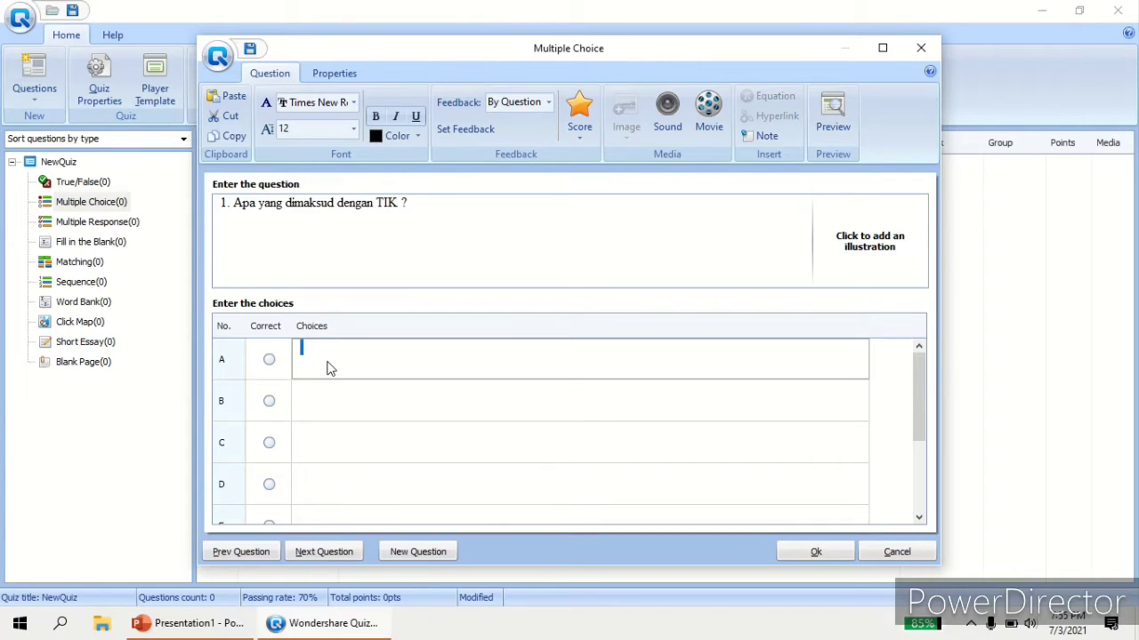
pyautogui.write('TIK meru')
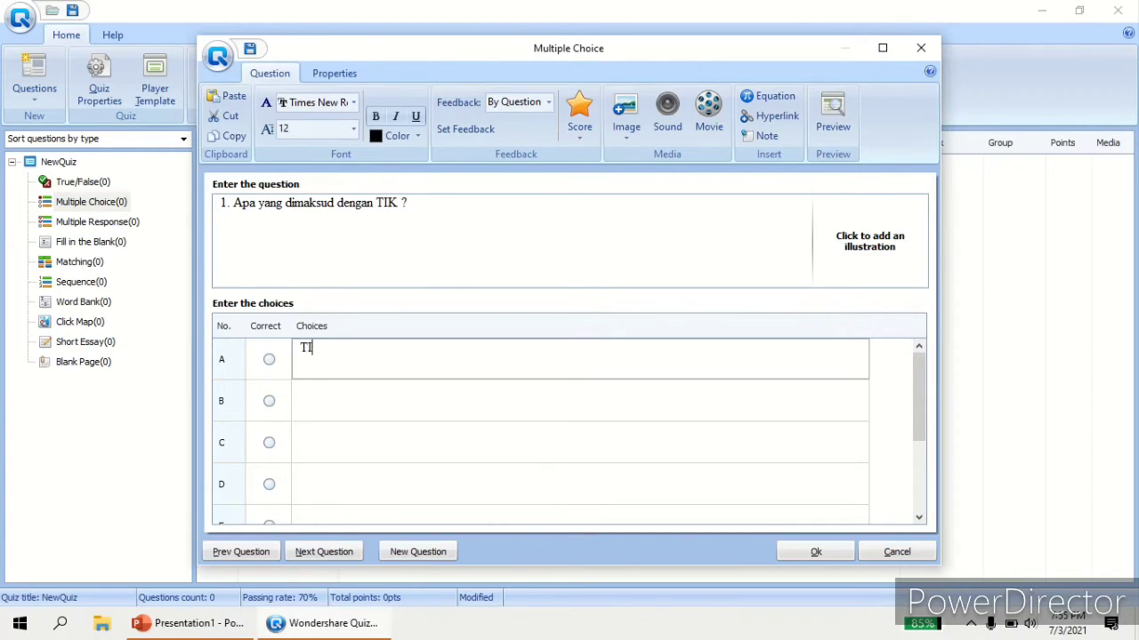
pyautogui.write('pakan')
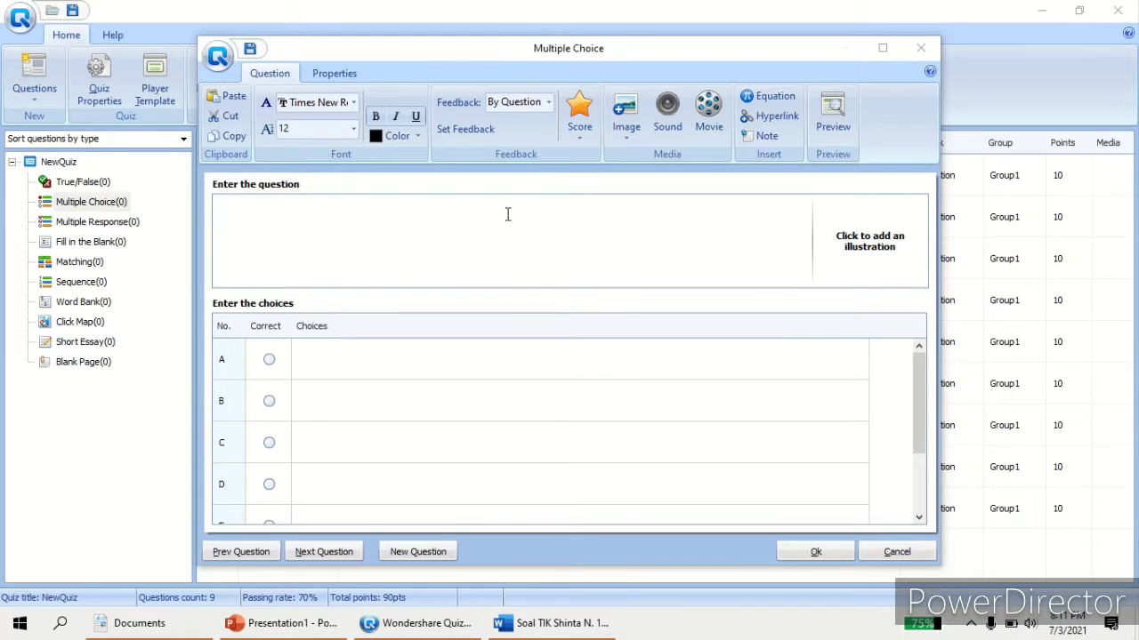
# Step: Switch to the Word document and copy the text of question 10, "Jelaskan yang dimaksud dengan Telematika!"
pyautogui.click(556, 620)
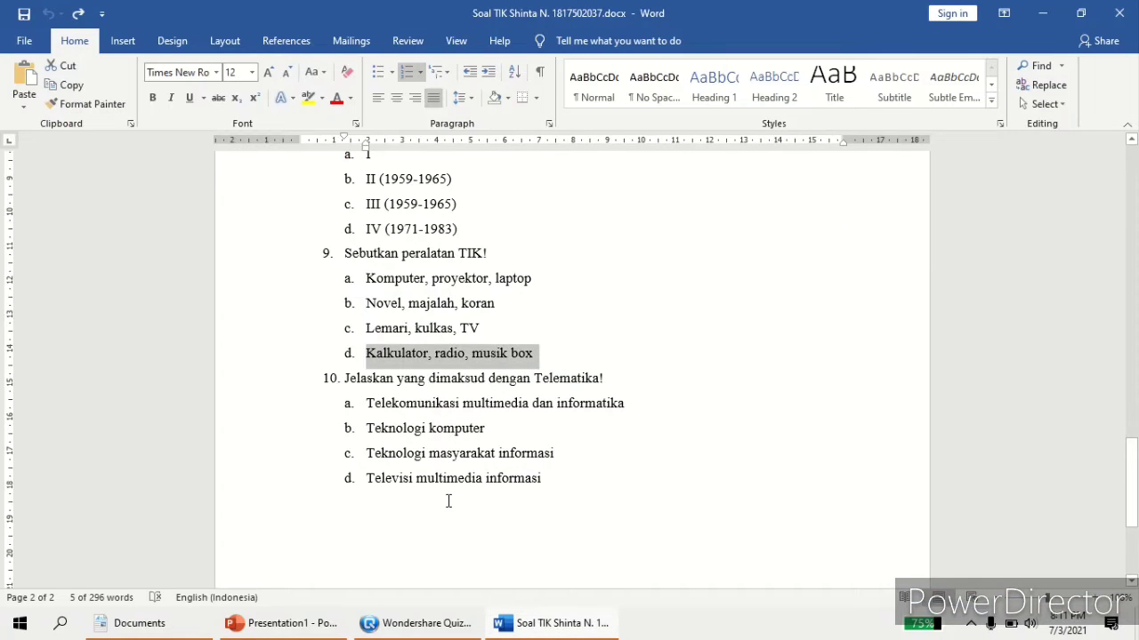
pyautogui.click(612, 382)
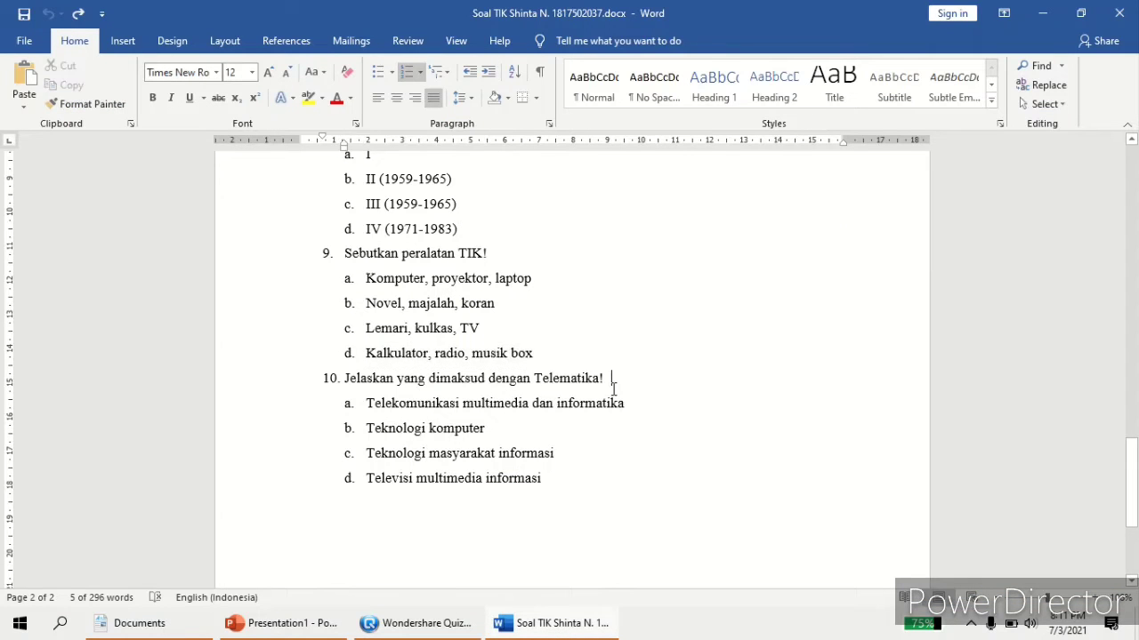
pyautogui.moveTo(573, 382); pyautogui.dragTo(371, 380)
pyautogui.hotkey('ctrl', 'c')
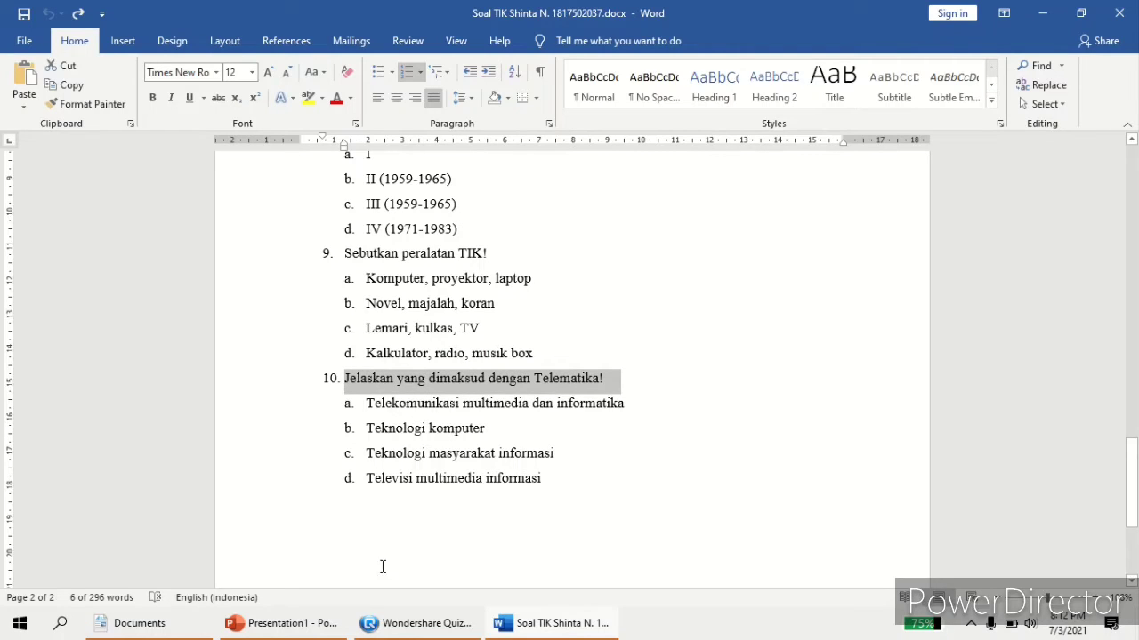
pyautogui.click(396, 628)
pyautogui.click(306, 220)
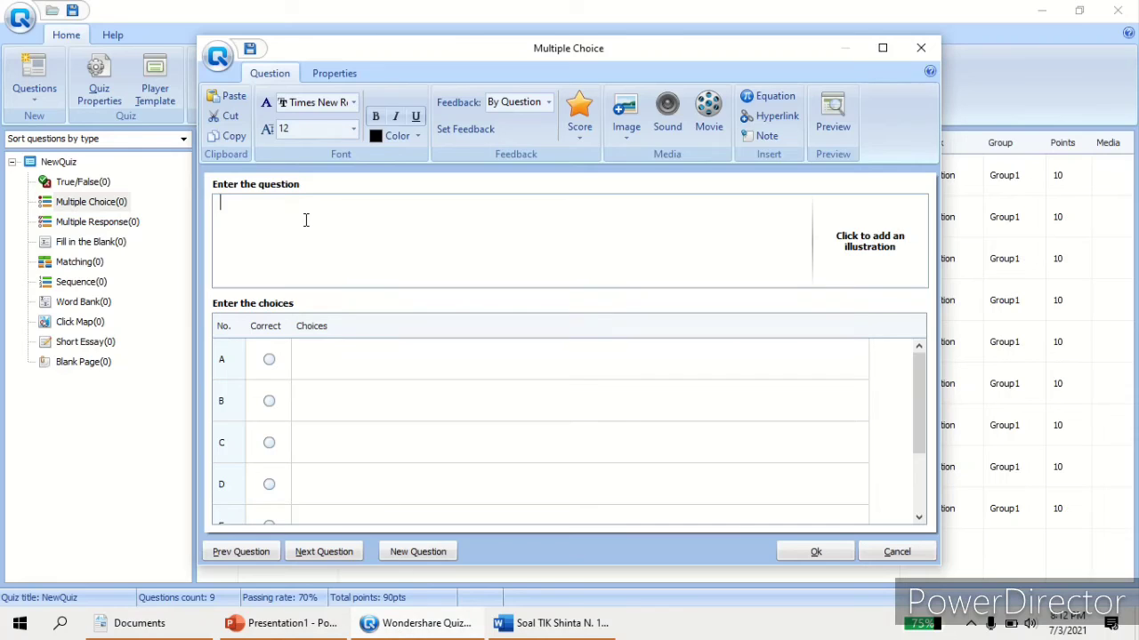
pyautogui.press('super+v')
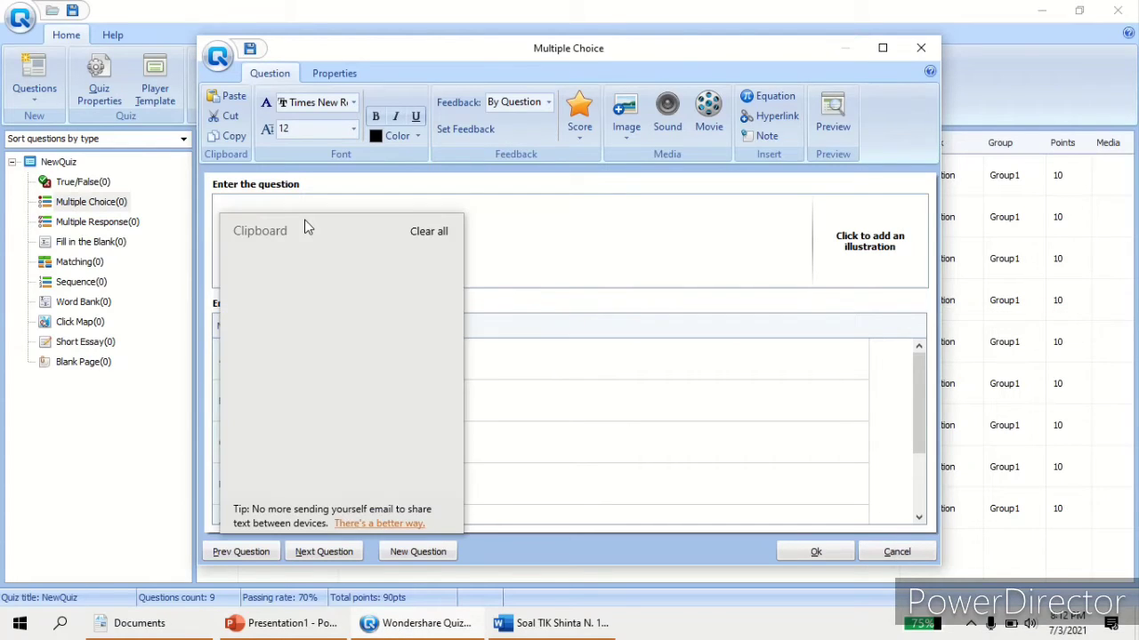
pyautogui.click(599, 254)
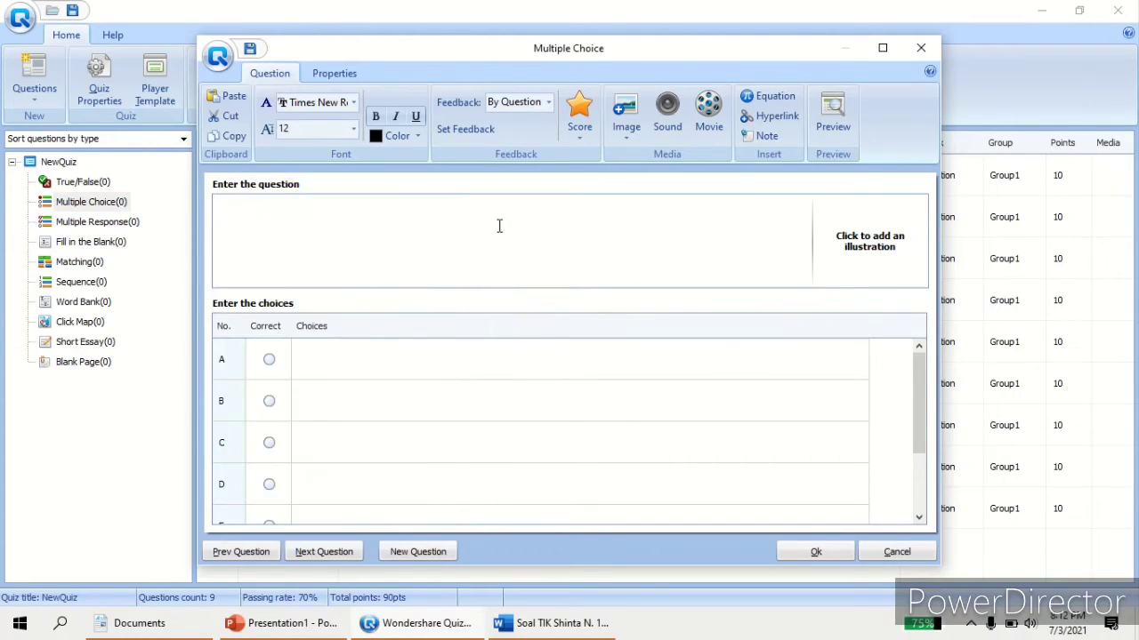
pyautogui.write('v')
pyautogui.press('BackSpace')
pyautogui.write('a. Kalkulator, radio, musik box')
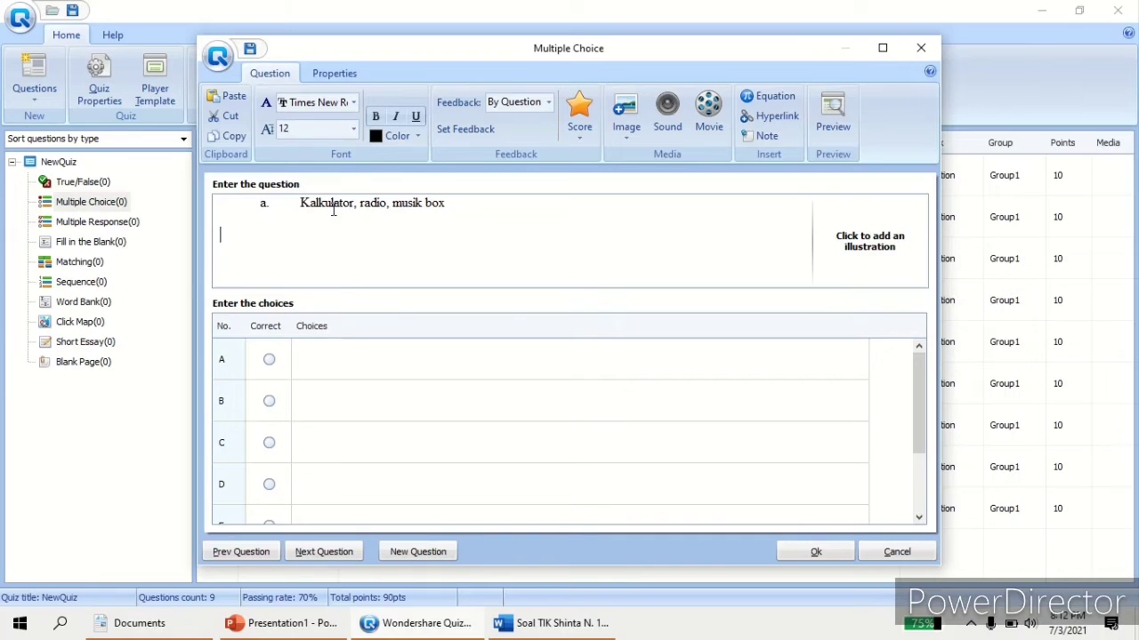
pyautogui.press('BackSpace')
pyautogui.press('BackSpace')
pyautogui.press('BackSpace')
pyautogui.press('BackSpace')
pyautogui.press('BackSpace')
pyautogui.press('BackSpace')
pyautogui.press('BackSpace')
pyautogui.press('BackSpace')
pyautogui.press('BackSpace')
pyautogui.press('BackSpace')
pyautogui.press('BackSpace')
pyautogui.press('BackSpace')
pyautogui.press('BackSpace')
pyautogui.press('BackSpace')
pyautogui.press('BackSpace')
pyautogui.press('BackSpace')
pyautogui.press('BackSpace')
pyautogui.press('BackSpace')
pyautogui.press('BackSpace')
pyautogui.press('BackSpace')
pyautogui.press('BackSpace')
pyautogui.press('BackSpace')
pyautogui.press('BackSpace')
pyautogui.press('BackSpace')
pyautogui.press('BackSpace')
pyautogui.press('BackSpace')
pyautogui.press('BackSpace')
pyautogui.press('BackSpace')
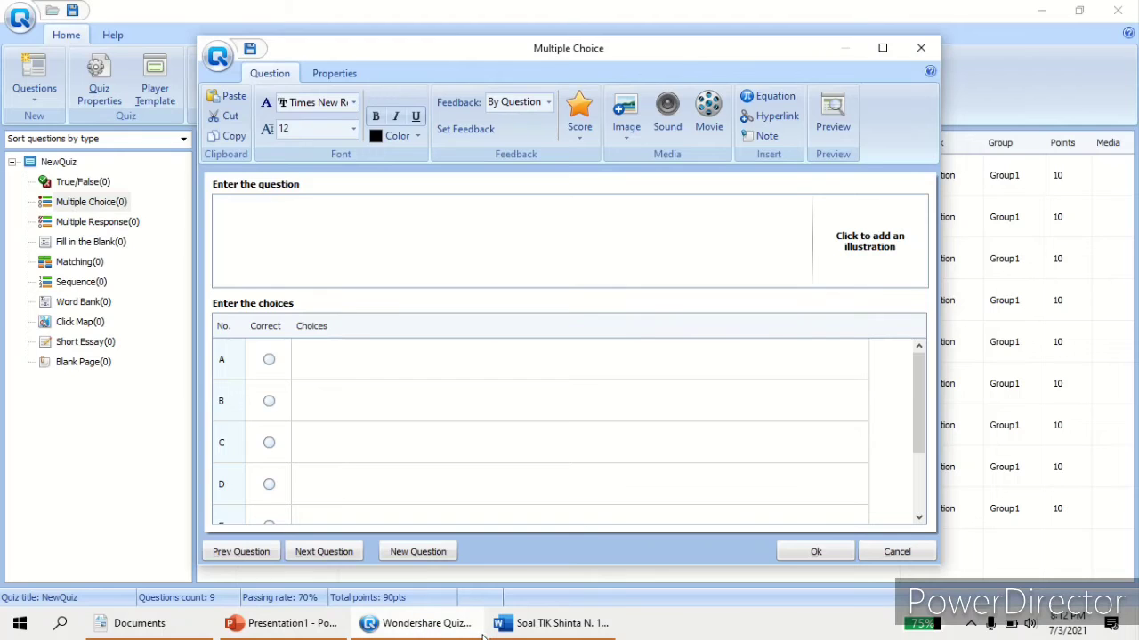
# Step: Copy "Jelaskan yang dimaksud dengan Telematika!" from Word into the QuizCreator question text and remove its list number
pyautogui.click(552, 624)
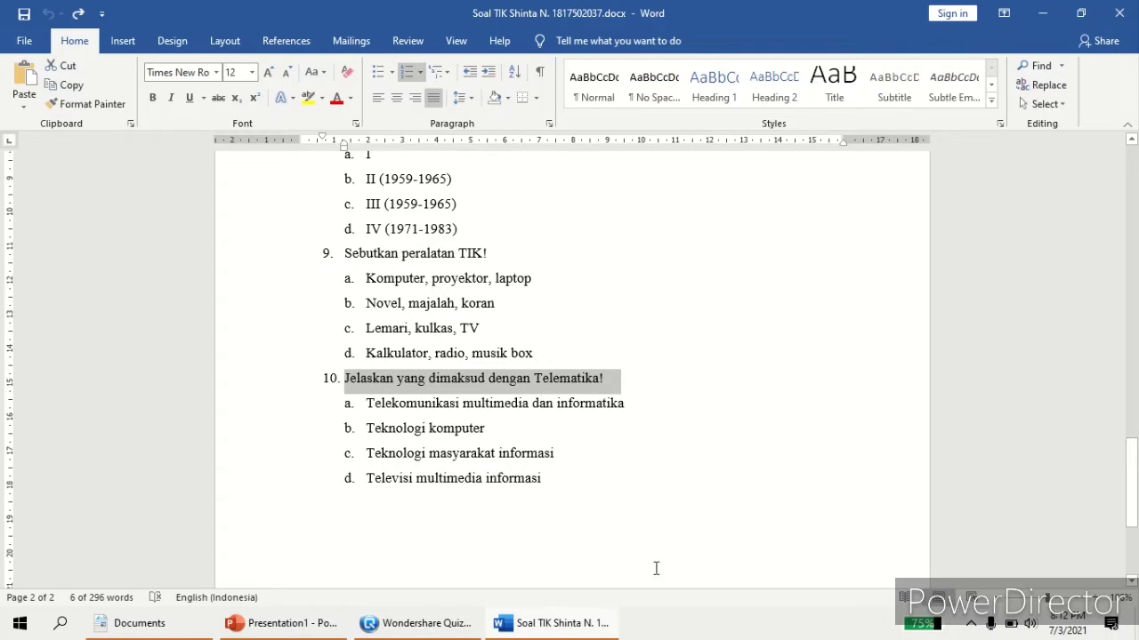
pyautogui.click(415, 624)
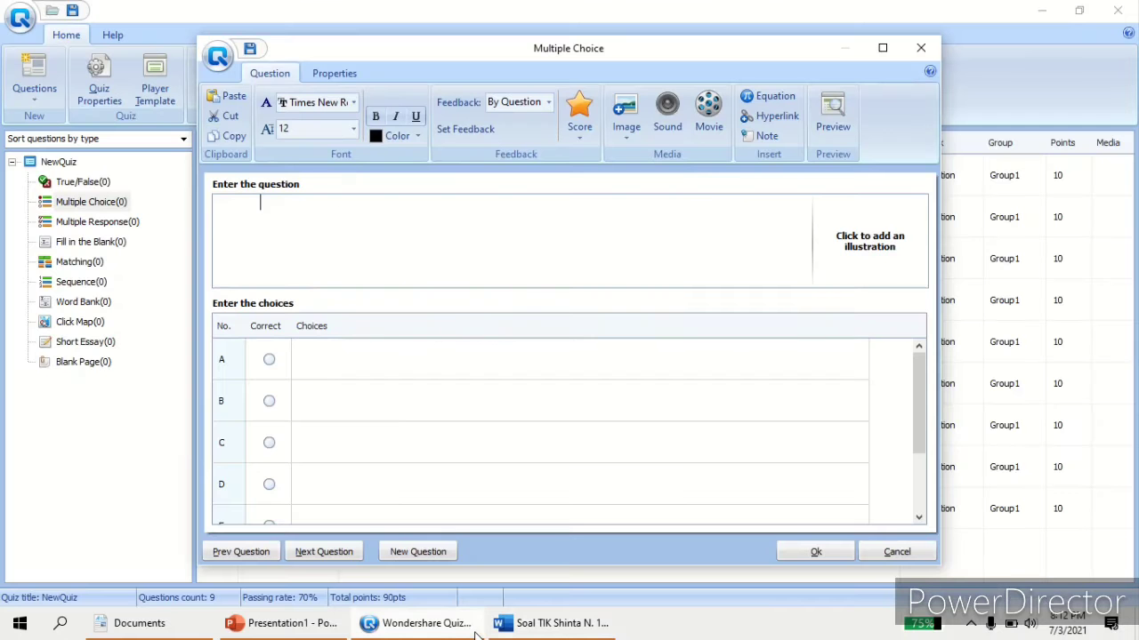
pyautogui.hotkey('ctrl', 'v')
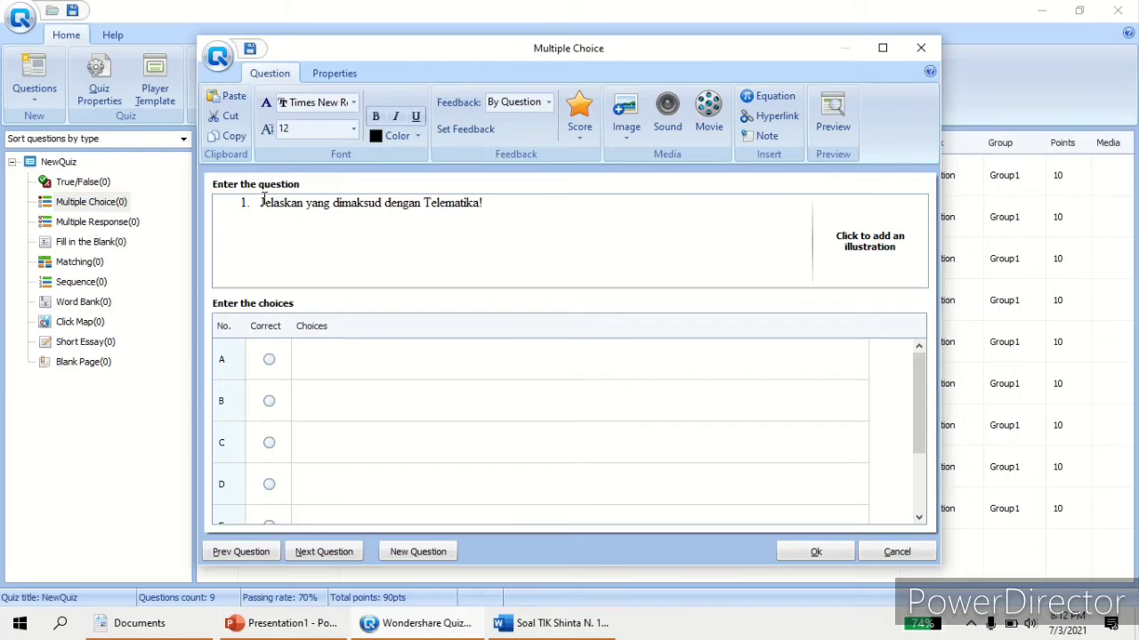
pyautogui.press('BackSpace')
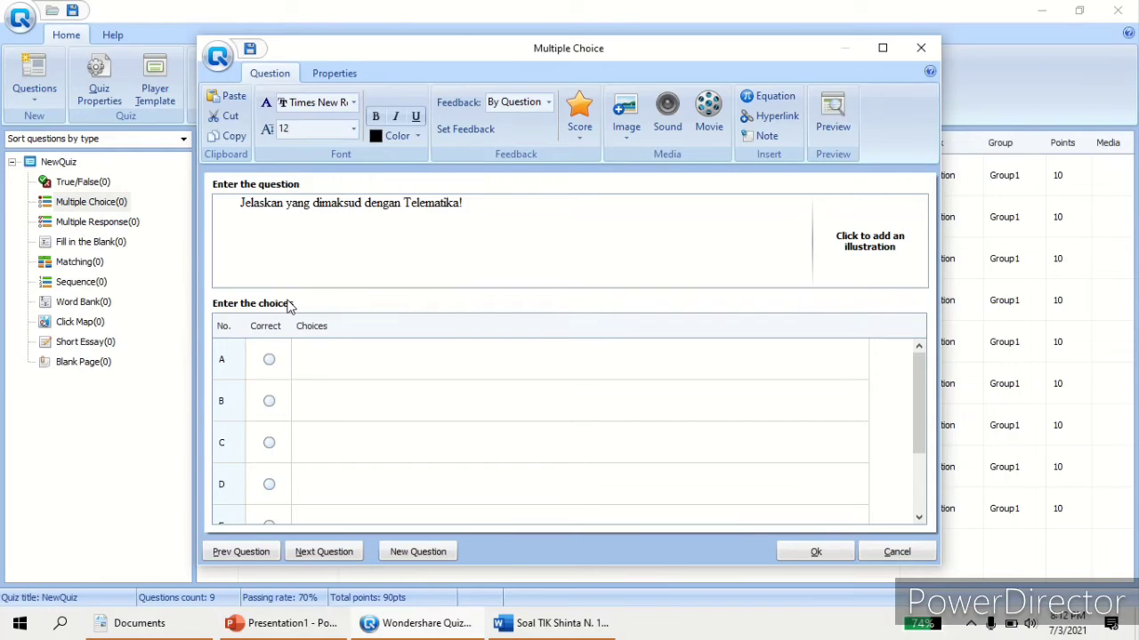
# Step: Copy "Telekomunikasi multimedia dan informatika" from Word into choice A without its list letter, and mark it as the correct answer
pyautogui.click(301, 347)
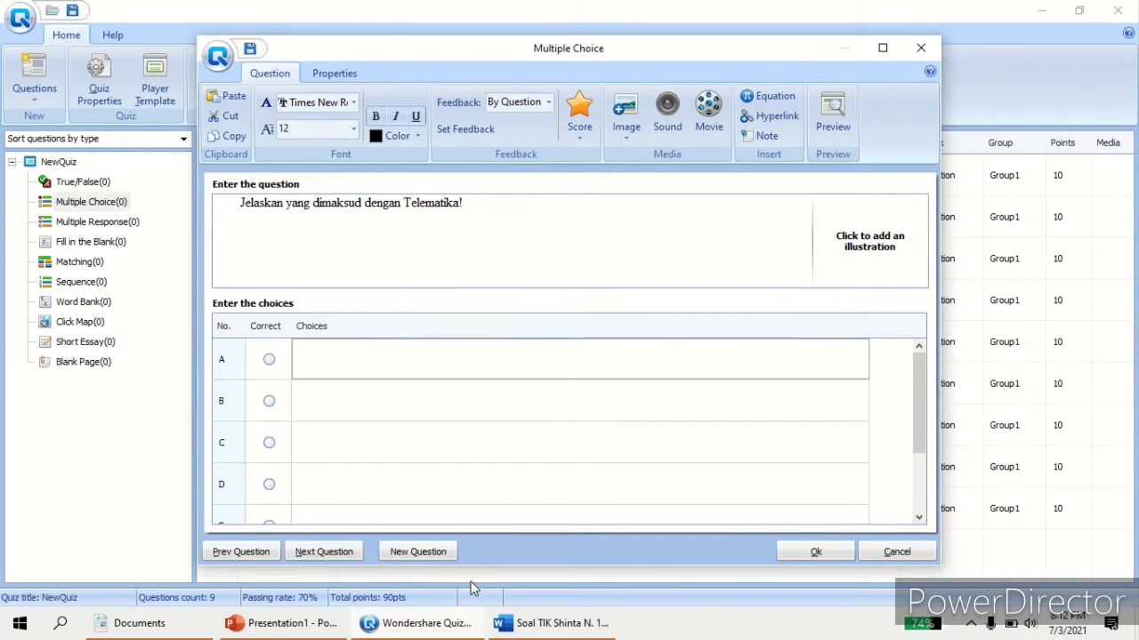
pyautogui.click(513, 625)
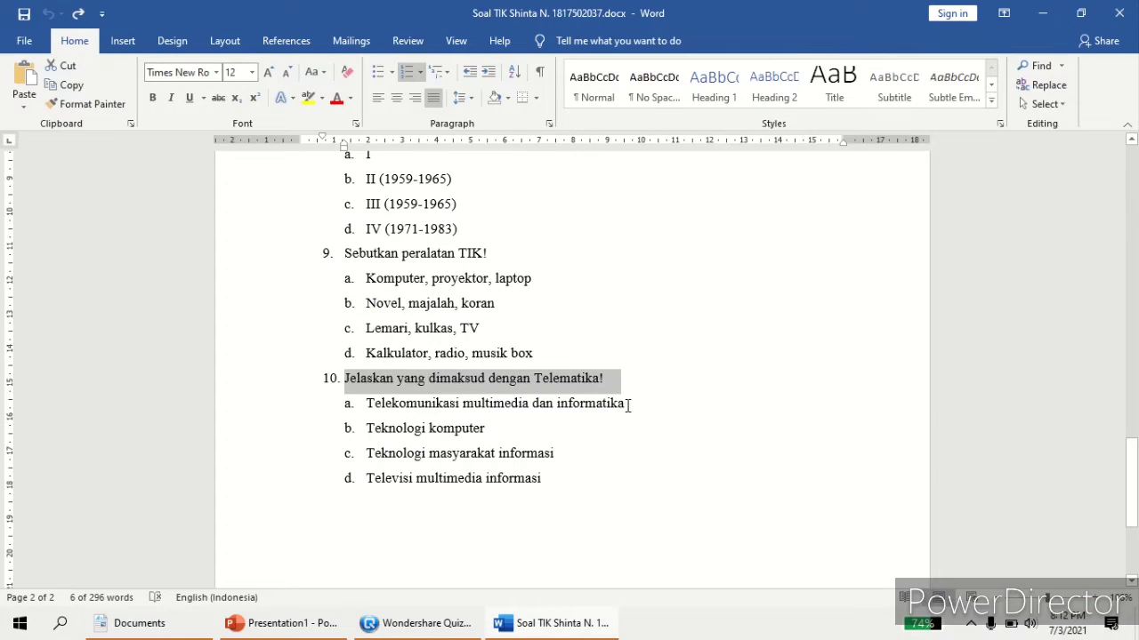
pyautogui.moveTo(627, 405); pyautogui.dragTo(414, 411)
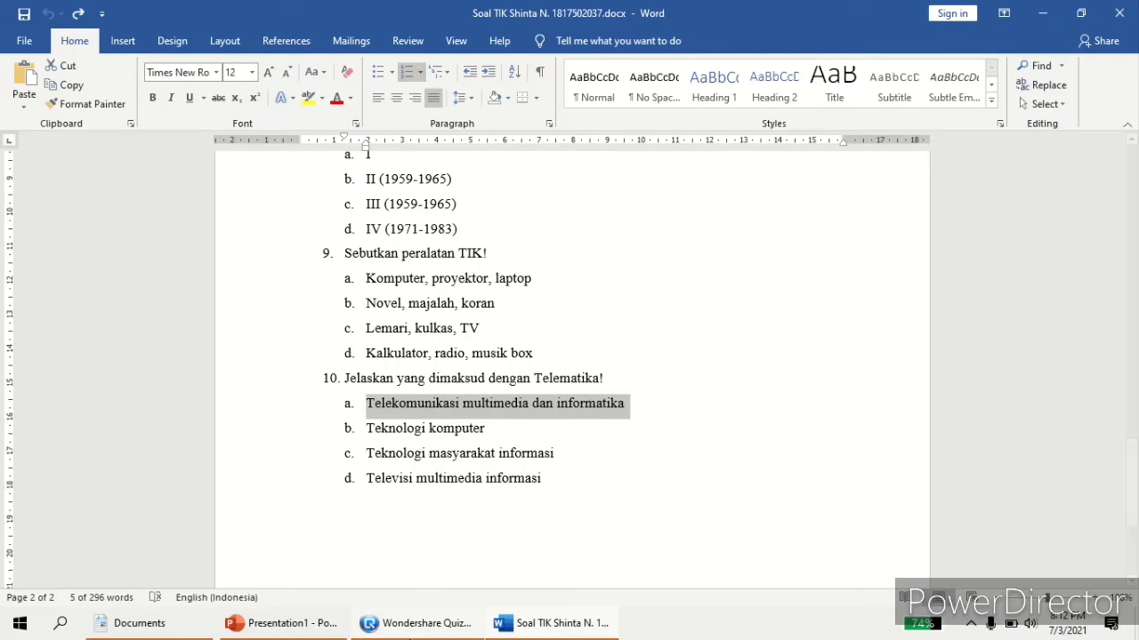
pyautogui.hotkey('alt', 'Tab')
pyautogui.click(369, 359)
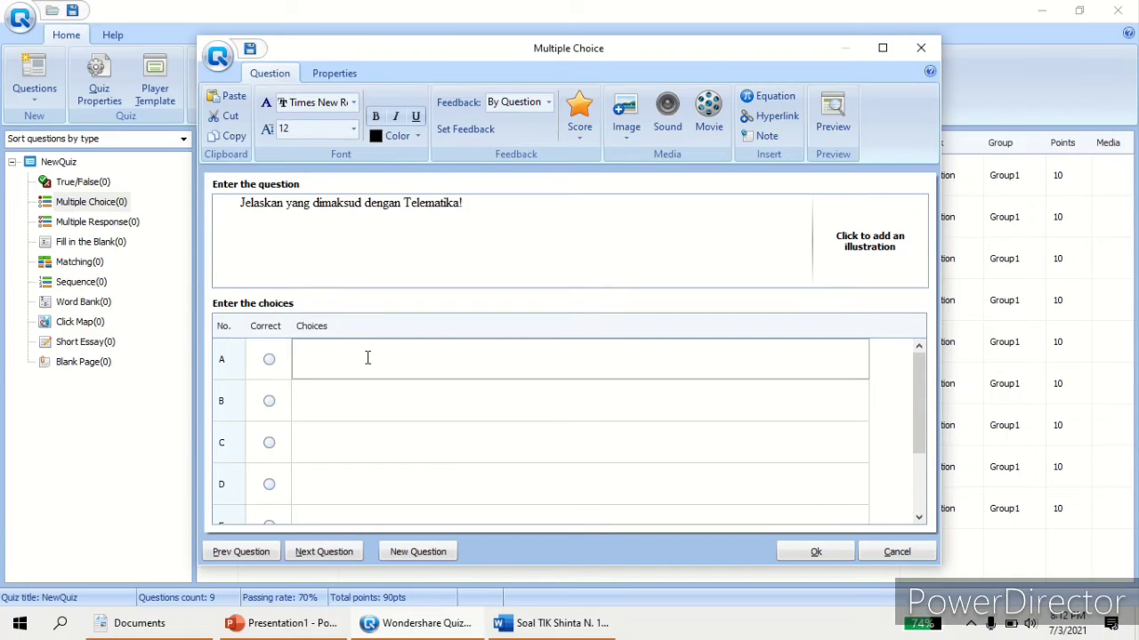
pyautogui.write('a.\tTelekomunikasi multimedia dan informatika')
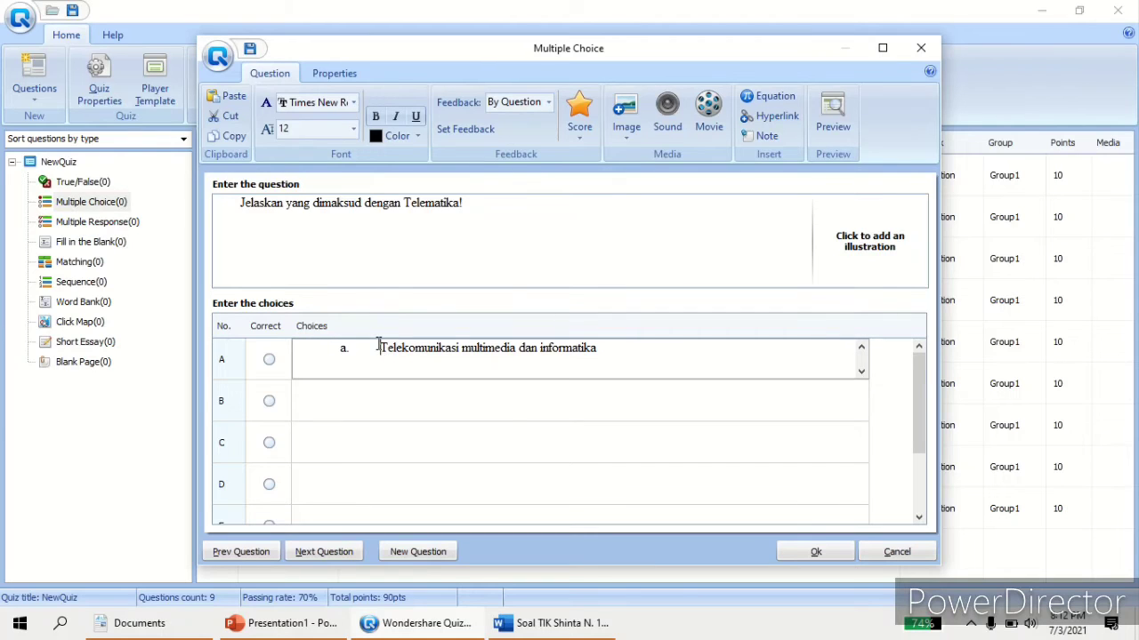
pyautogui.press('BackSpace')
pyautogui.press('BackSpace')
pyautogui.press('BackSpace')
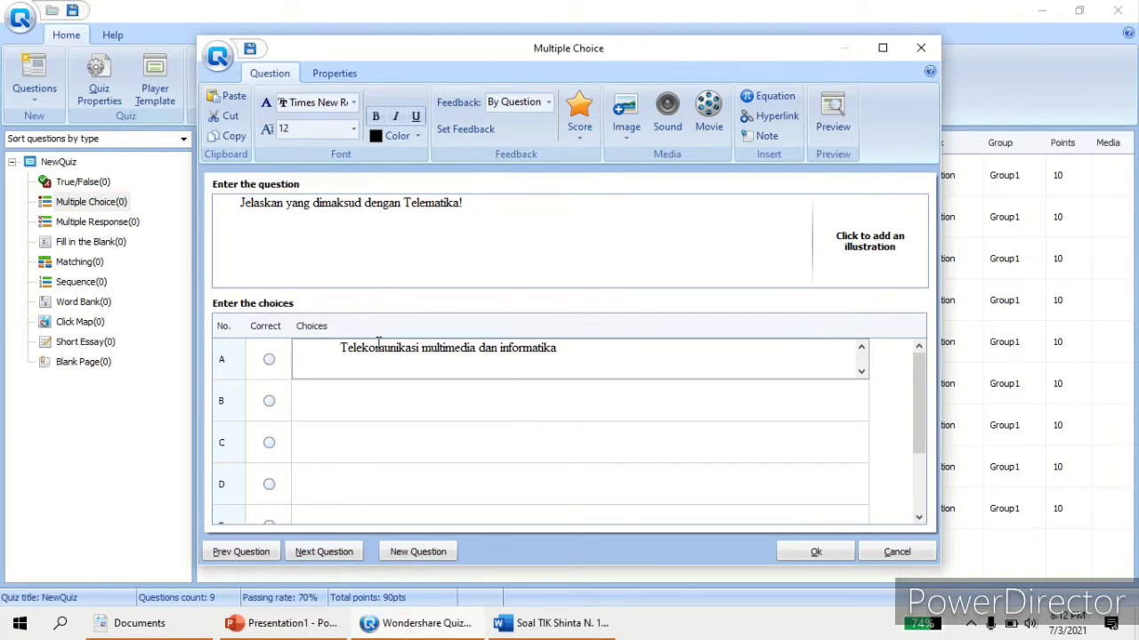
pyautogui.click(269, 359)
# Step: Copy "Teknologi komputer" from the Word document into choice B and remove its list letter
pyautogui.click(334, 409)
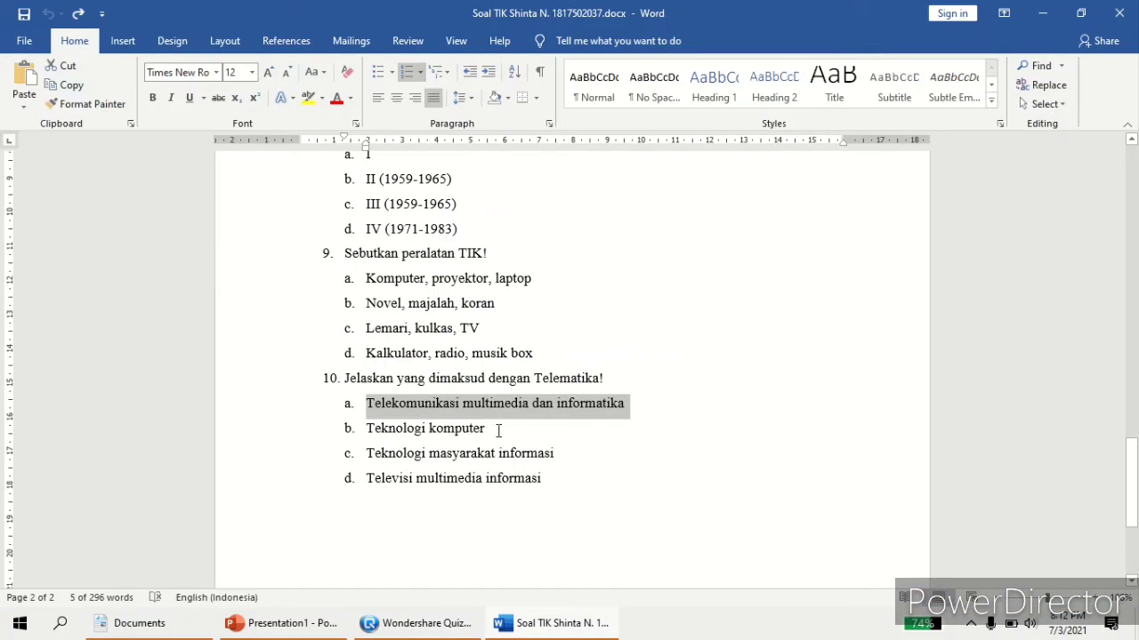
pyautogui.moveTo(500, 430); pyautogui.dragTo(379, 435)
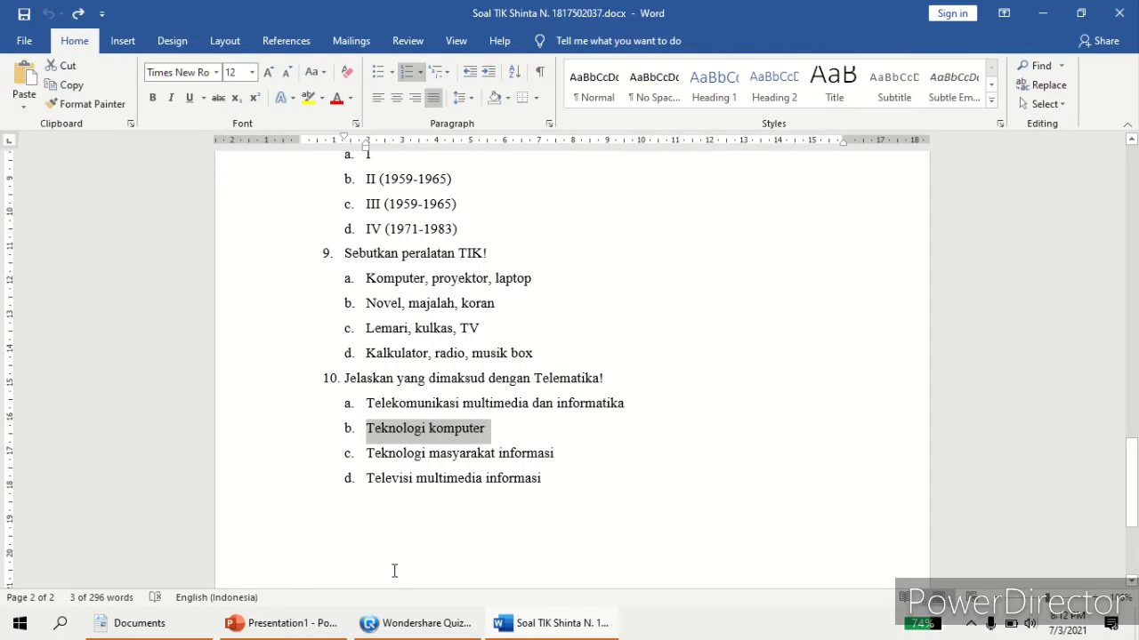
pyautogui.hotkey('alt', 'Tab')
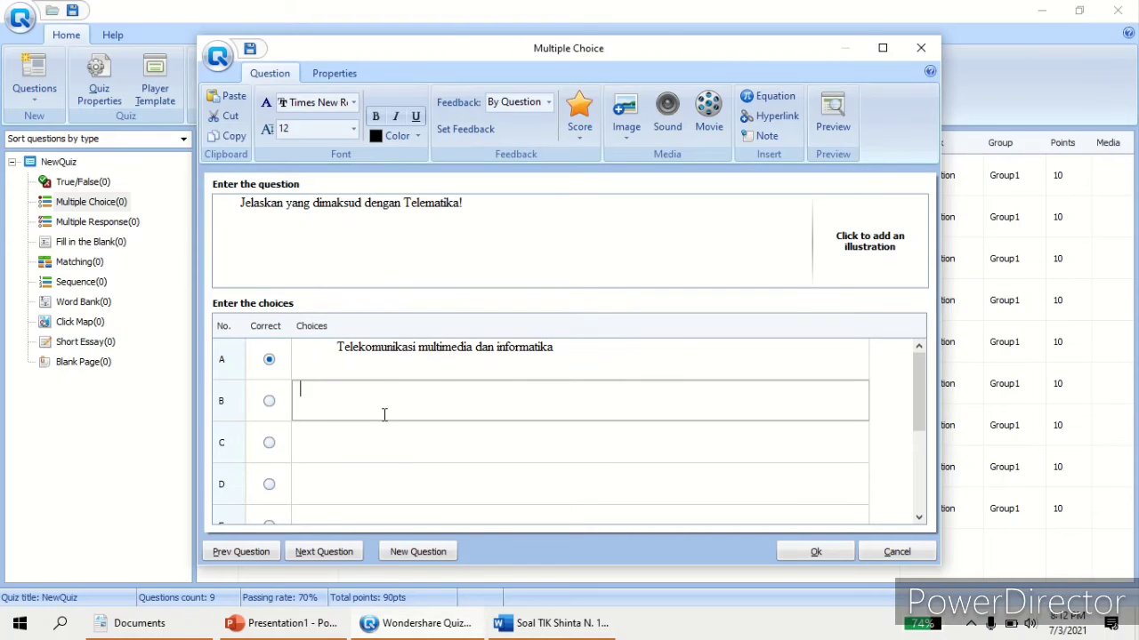
pyautogui.write('a.\tTeknologi komputer')
pyautogui.click(376, 432)
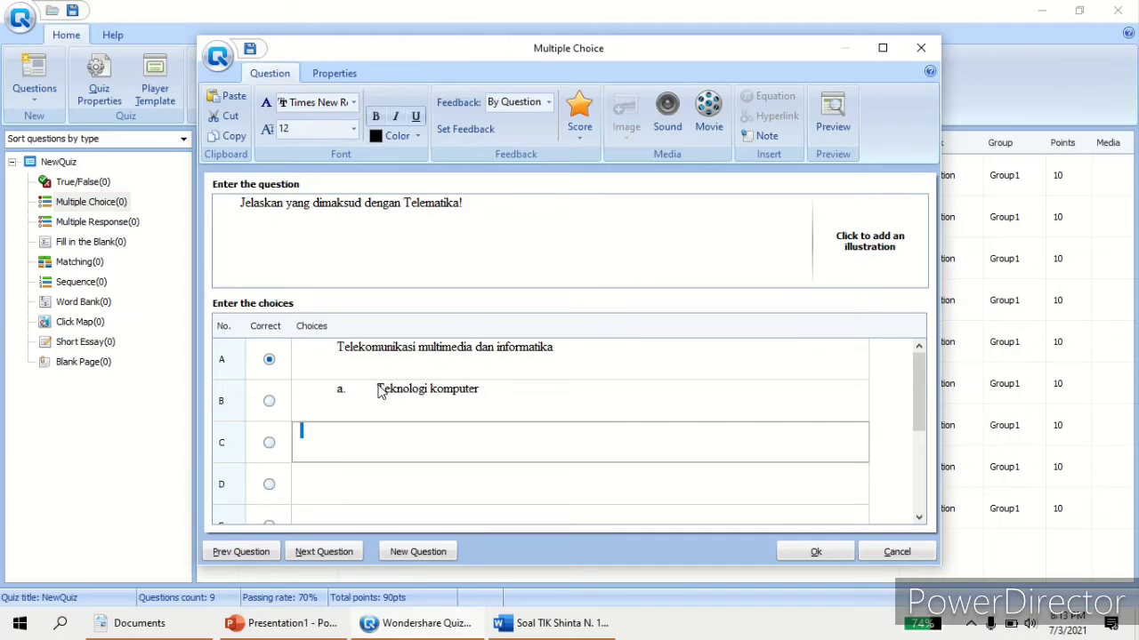
pyautogui.click(379, 388)
pyautogui.press('BackSpace')
pyautogui.press('BackSpace')
pyautogui.press('BackSpace')
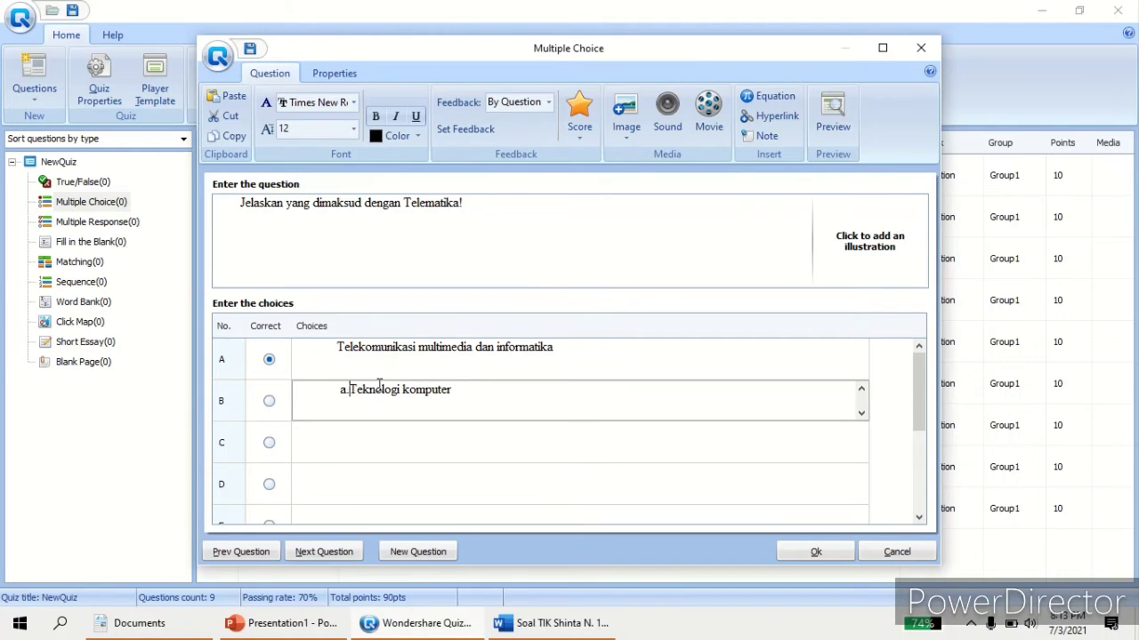
# Step: Copy "Teknologi masyarakat informasi" from the Word document into choice C and remove its list letter
pyautogui.click(369, 438)
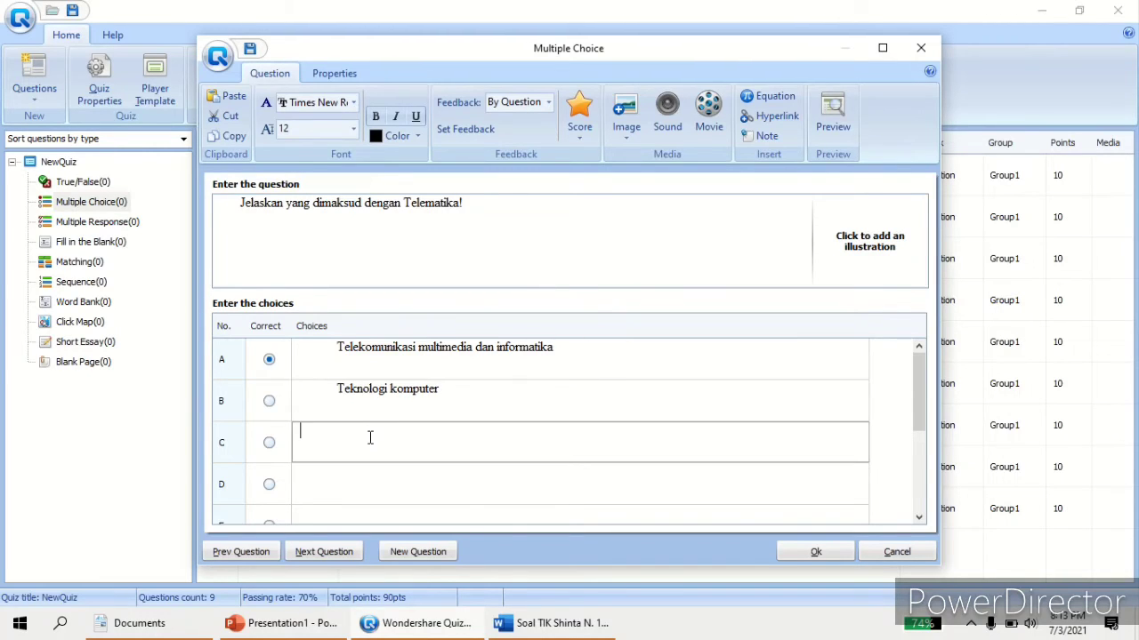
pyautogui.click(523, 626)
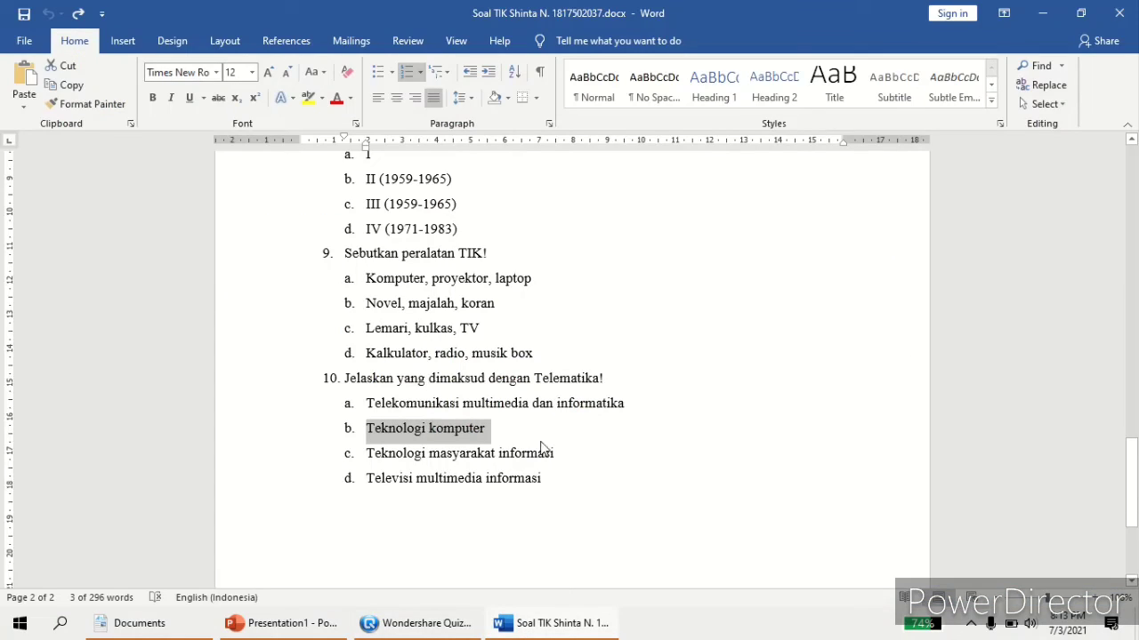
pyautogui.moveTo(563, 455); pyautogui.dragTo(367, 458)
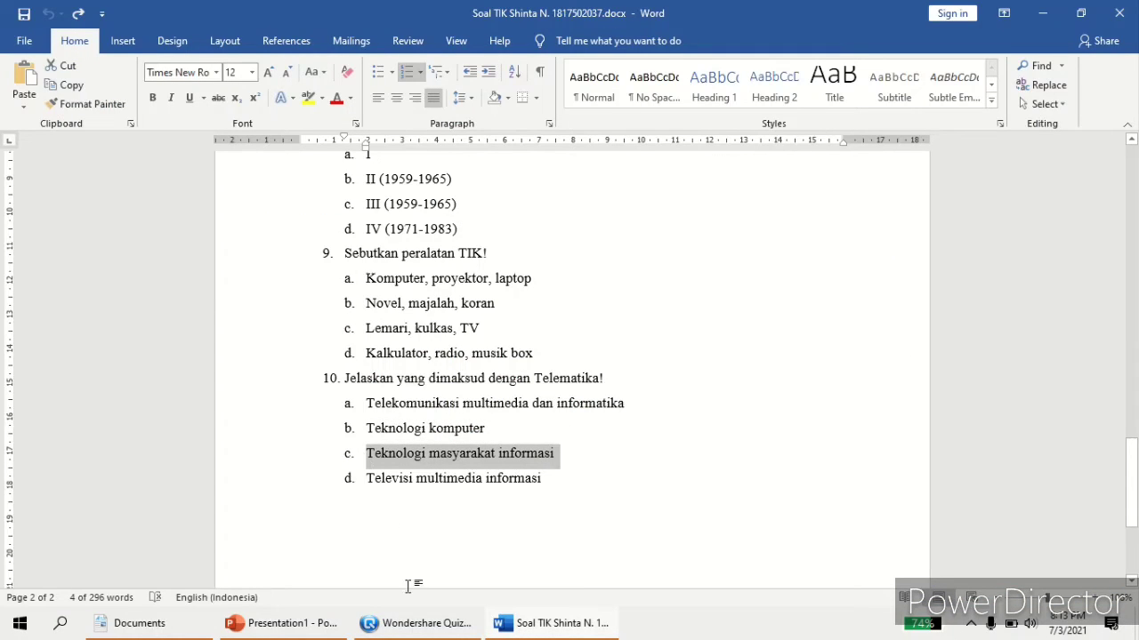
pyautogui.click(414, 623)
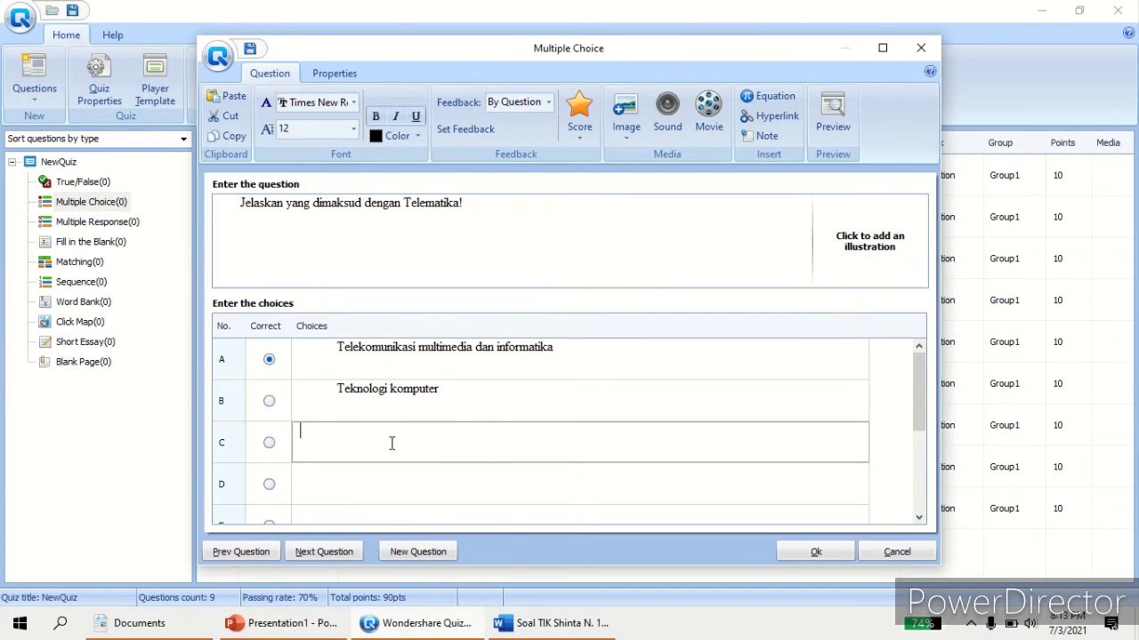
pyautogui.write('a.\tTeknologi masyarakat informasi')
pyautogui.click(388, 502)
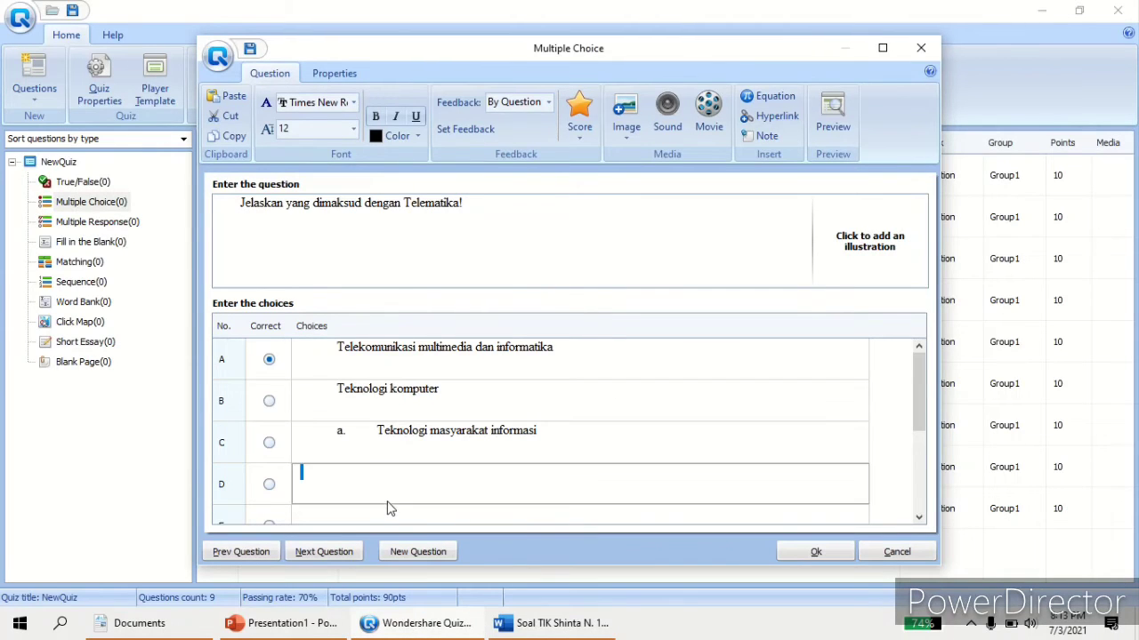
pyautogui.click(377, 431)
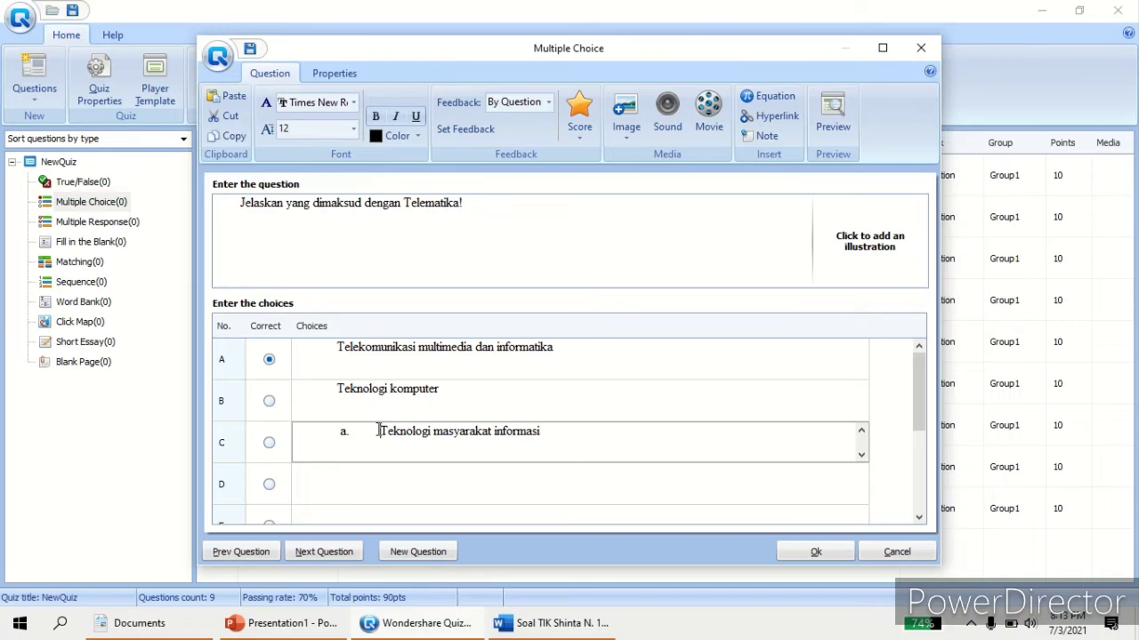
pyautogui.press('BackSpace')
pyautogui.press('BackSpace')
# Step: Copy "Televisi multimedia informasi" from Word into choice D without its list letter, and save the finished question to the quiz
pyautogui.click(368, 485)
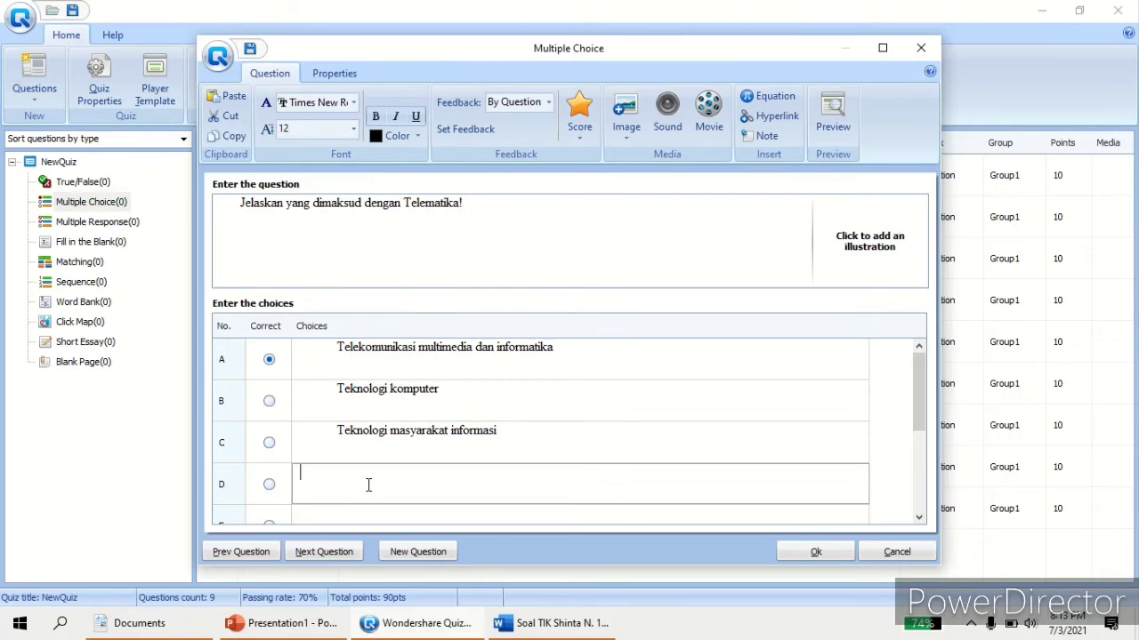
pyautogui.click(540, 626)
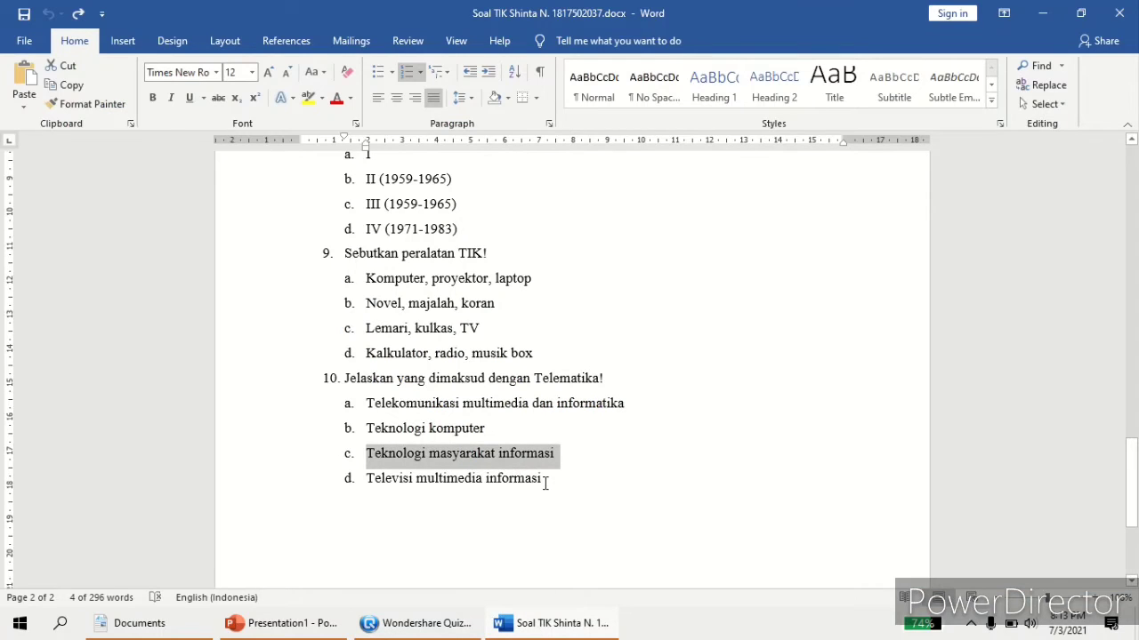
pyautogui.moveTo(543, 481); pyautogui.dragTo(384, 483)
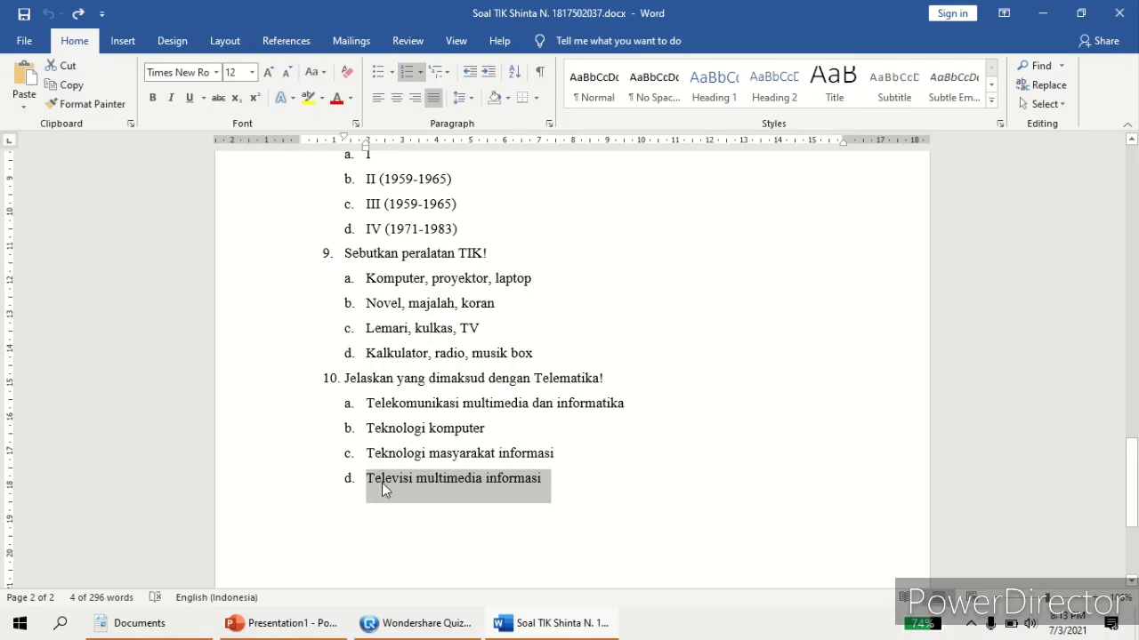
pyautogui.click(429, 624)
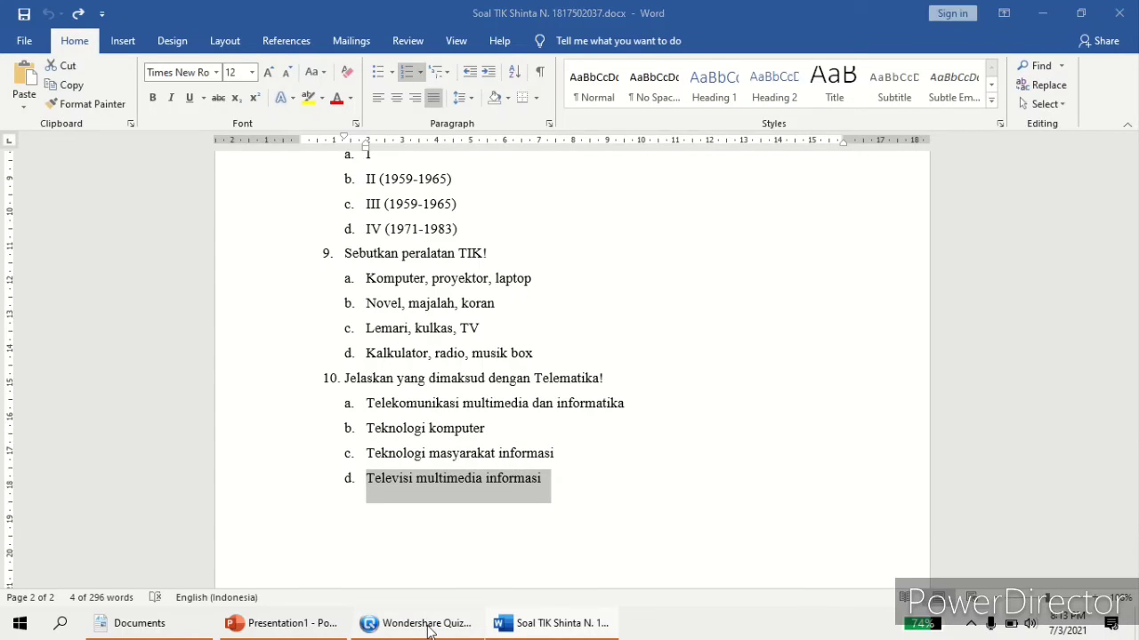
pyautogui.write('a.\tTelevisi multimedia informasi')
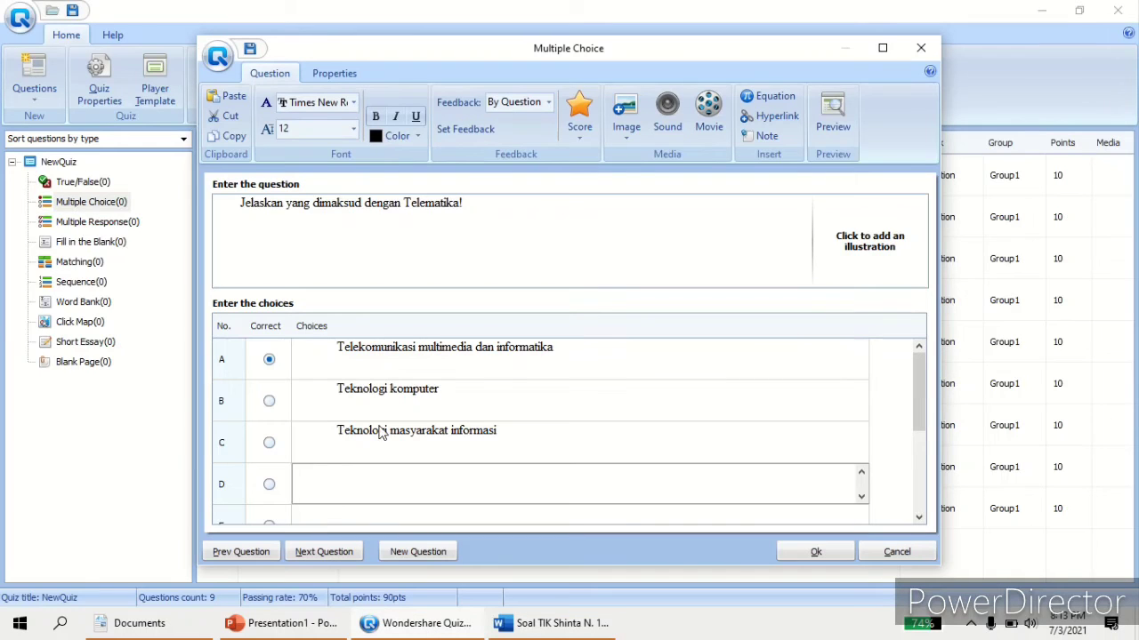
pyautogui.click(383, 431)
pyautogui.click(382, 473)
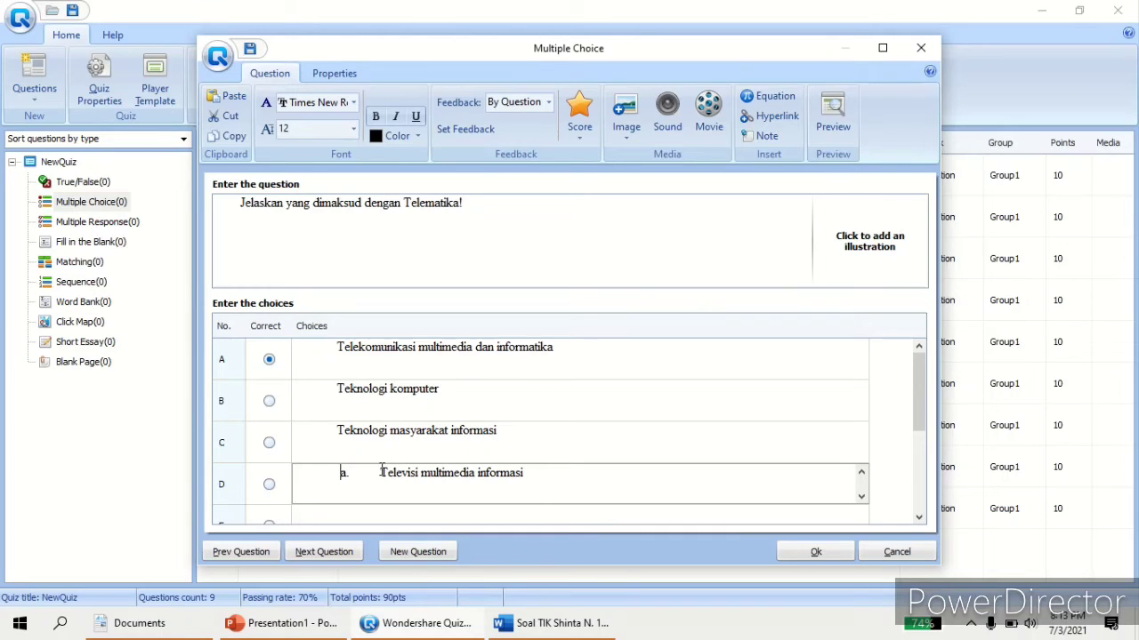
pyautogui.press('BackSpace')
pyautogui.press('BackSpace')
pyautogui.press('BackSpace')
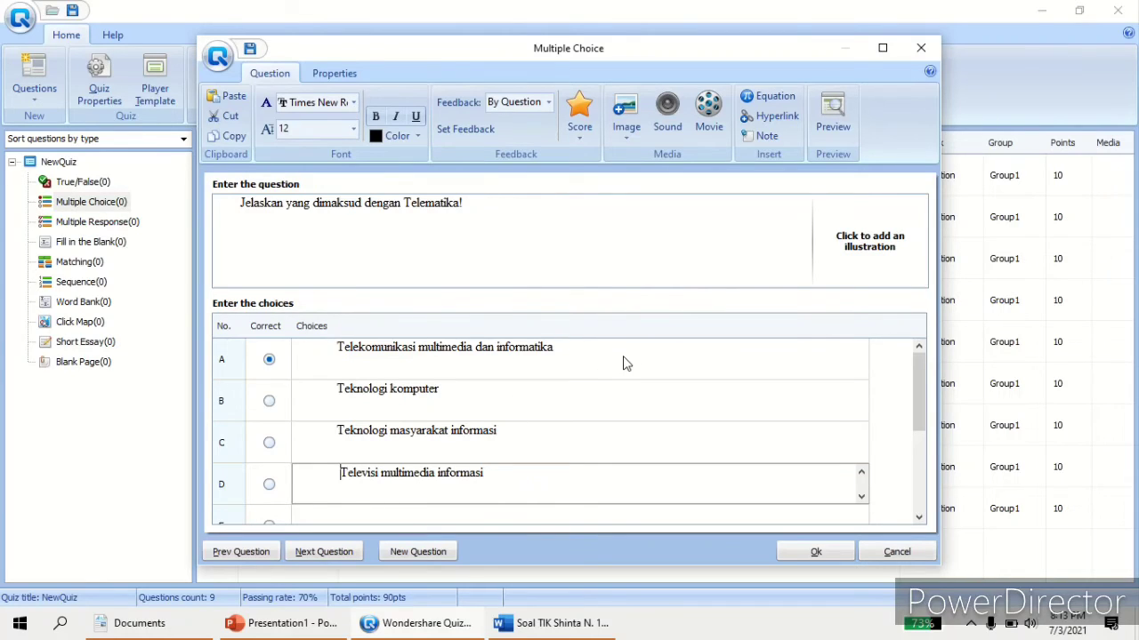
pyautogui.click(809, 552)
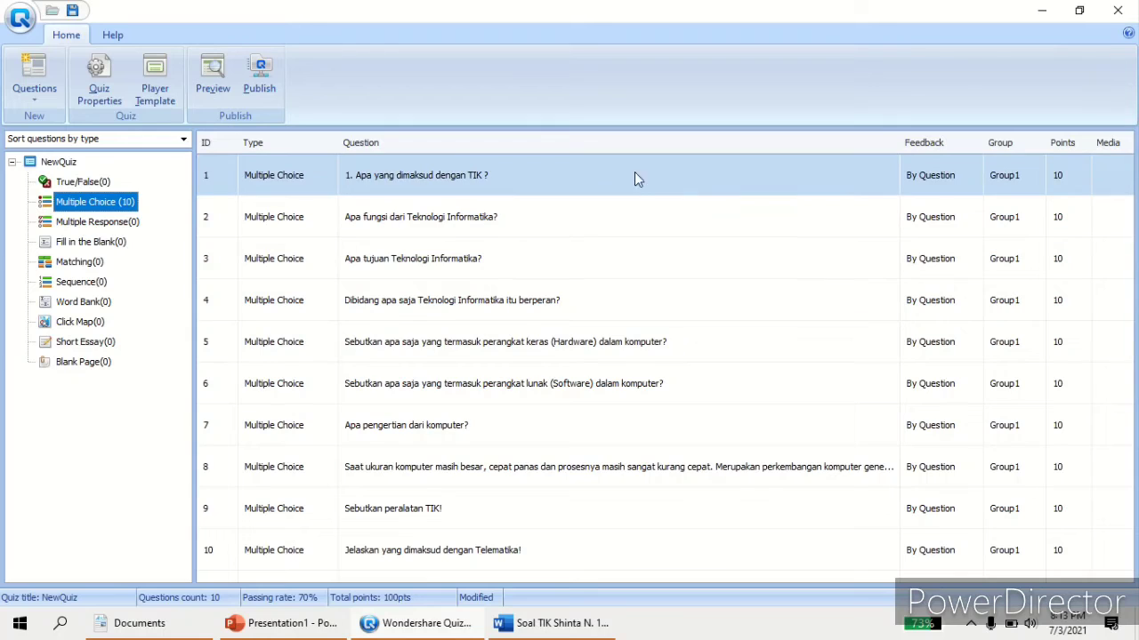
# Step: Review the text, choices and marked answers of questions 1 to 9 one after another in the question editor
pyautogui.click(589, 169)
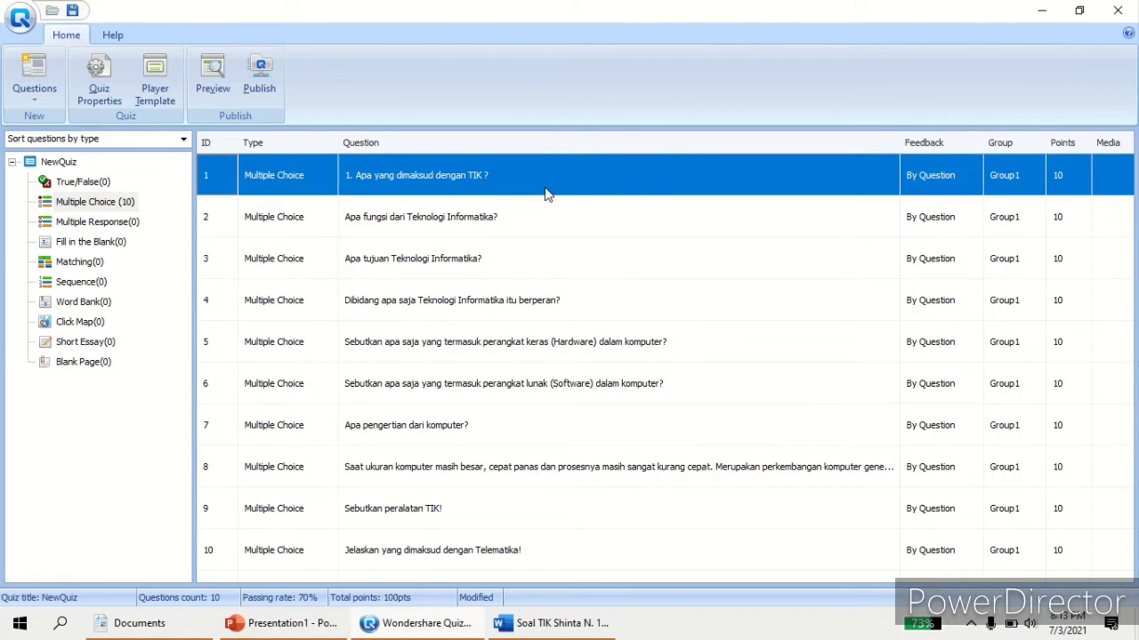
pyautogui.doubleClick(544, 179)
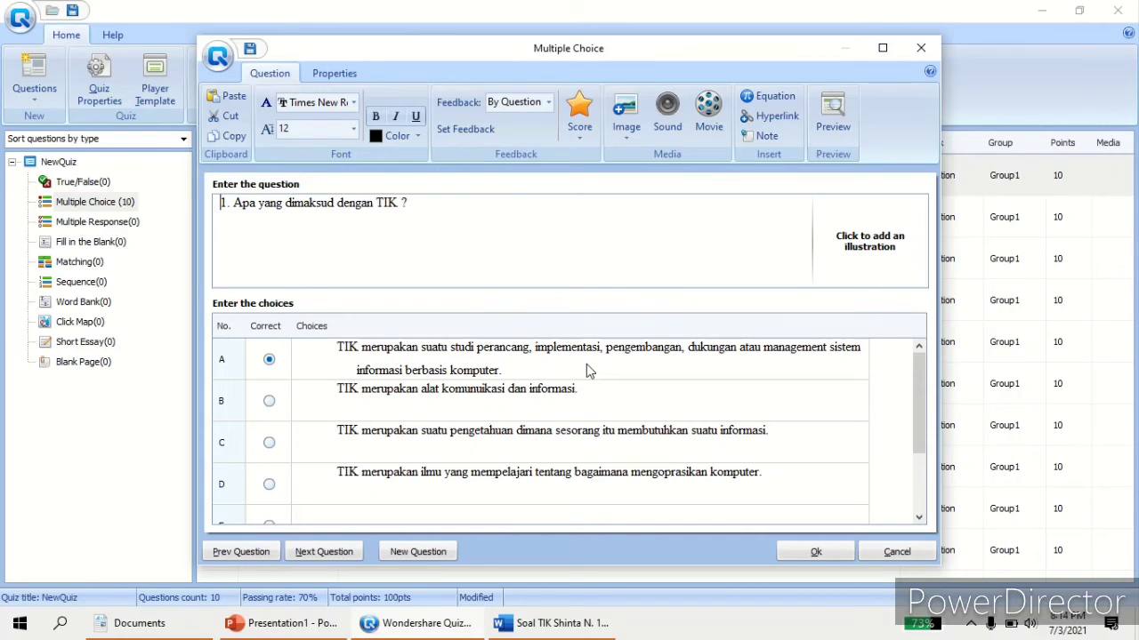
pyautogui.click(317, 551)
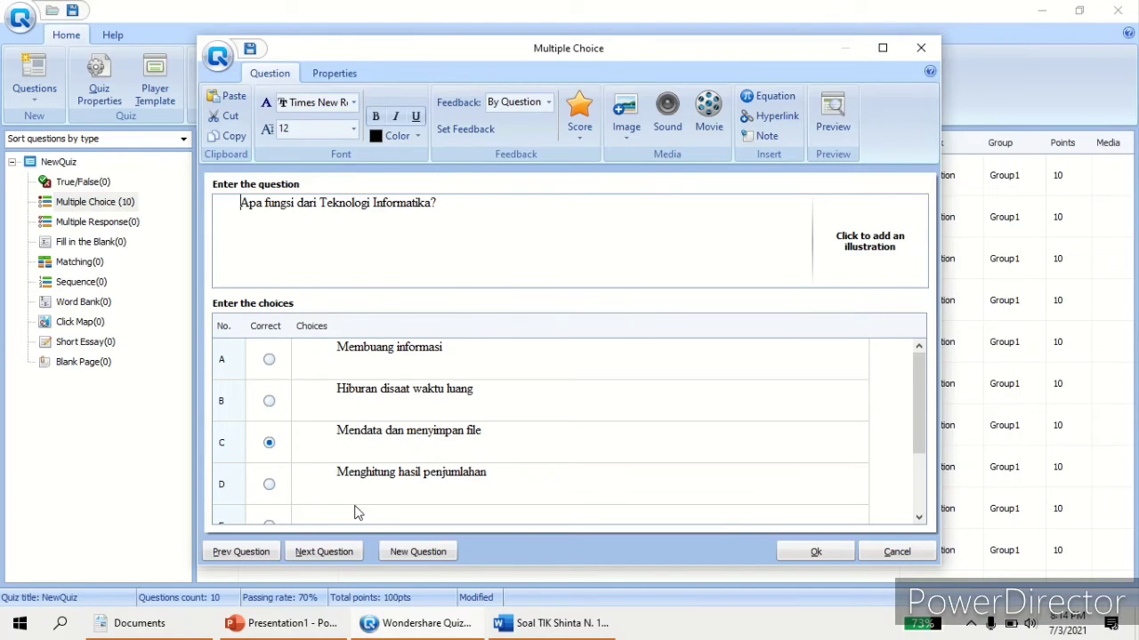
pyautogui.click(314, 552)
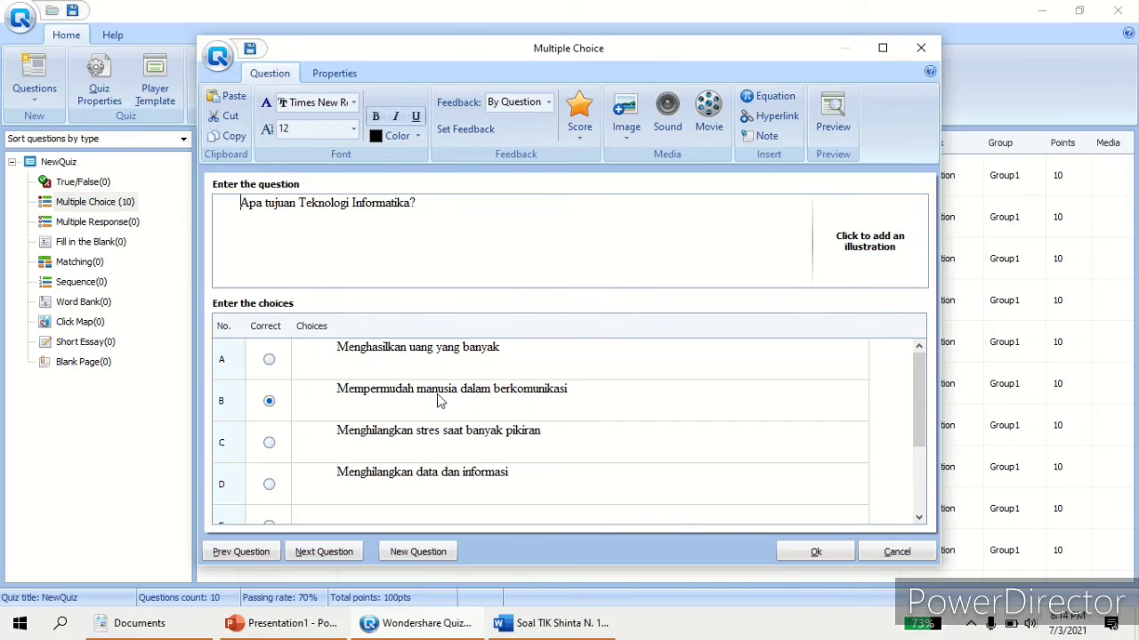
pyautogui.click(315, 559)
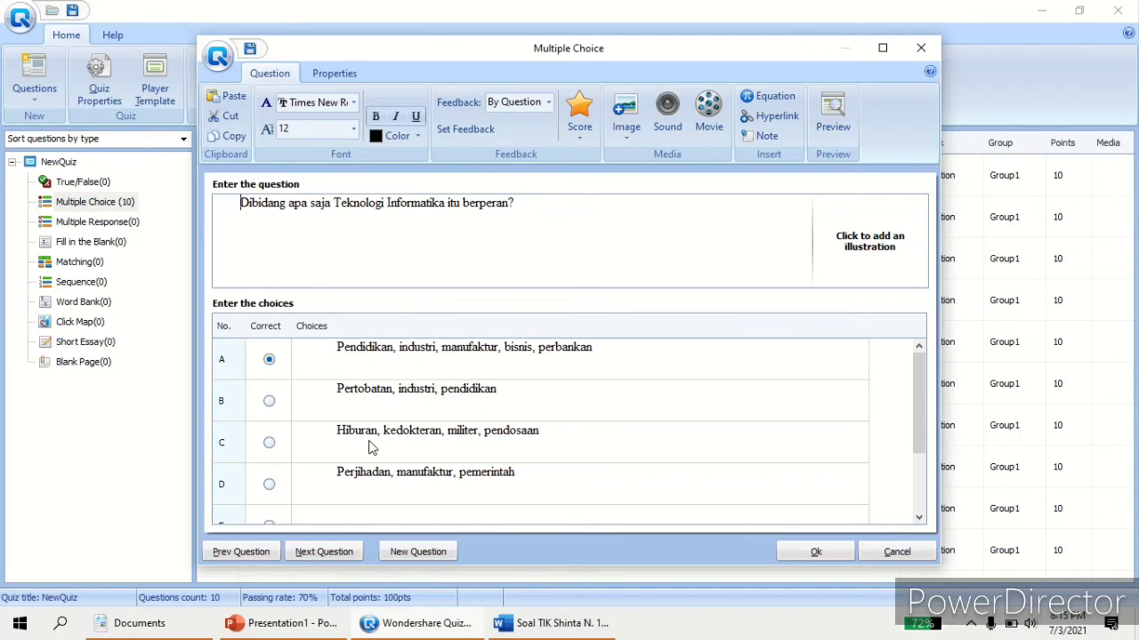
pyautogui.click(326, 554)
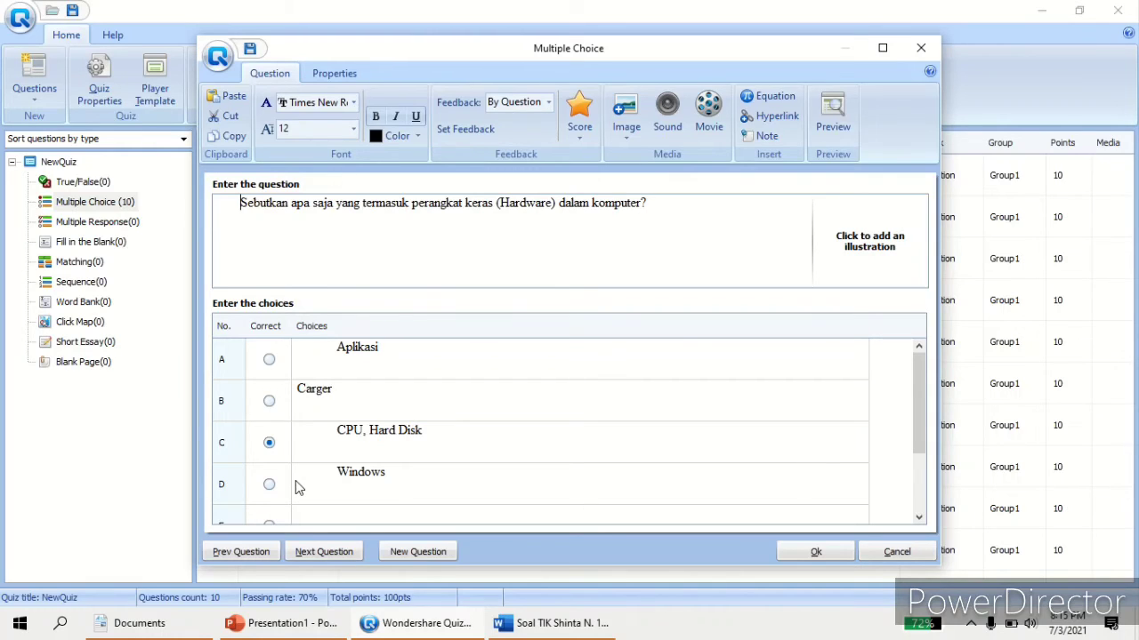
pyautogui.click(305, 552)
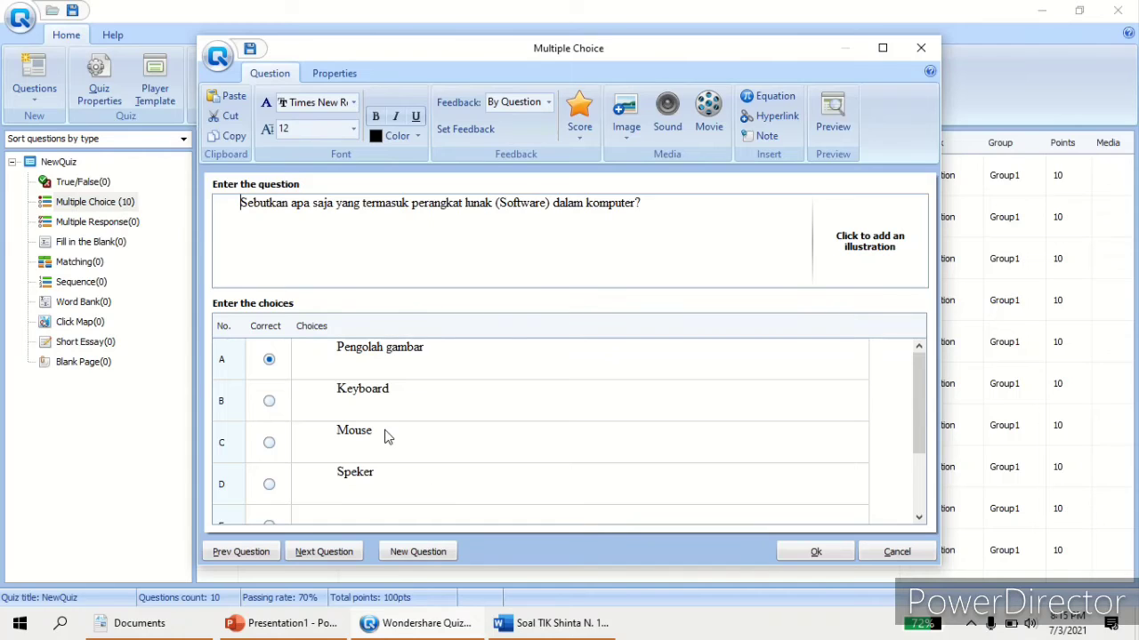
pyautogui.click(311, 556)
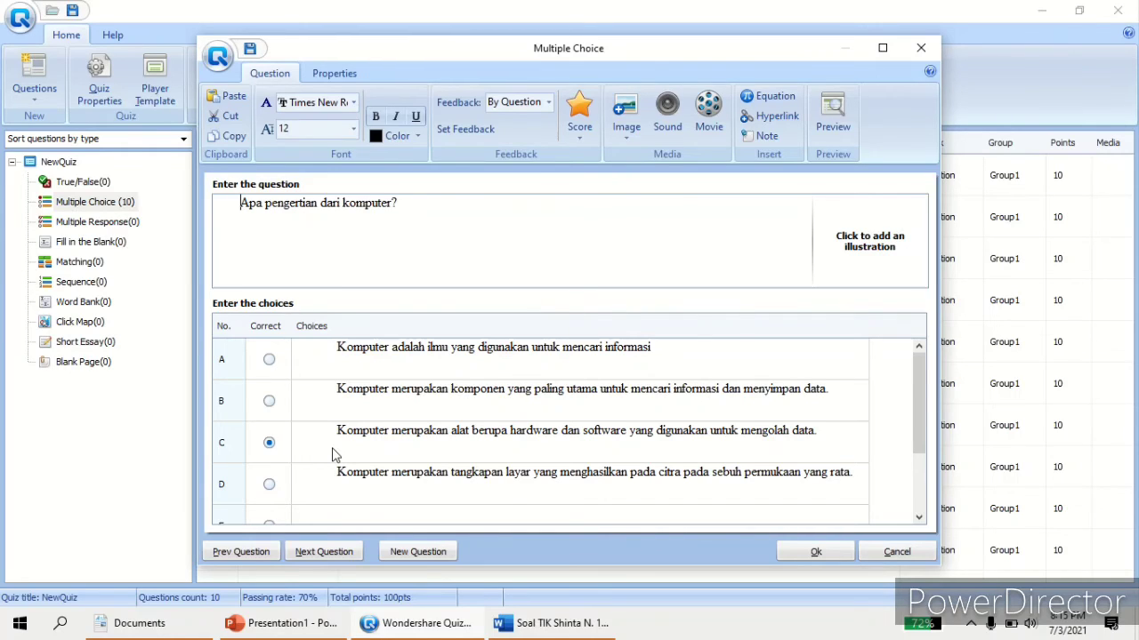
pyautogui.click(330, 551)
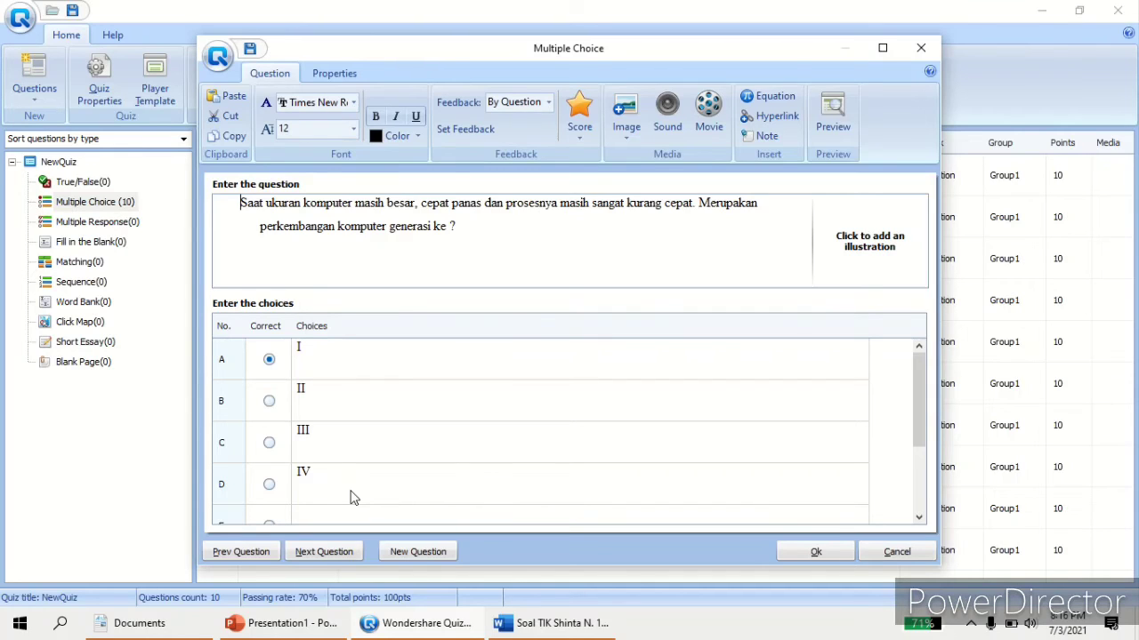
pyautogui.click(324, 551)
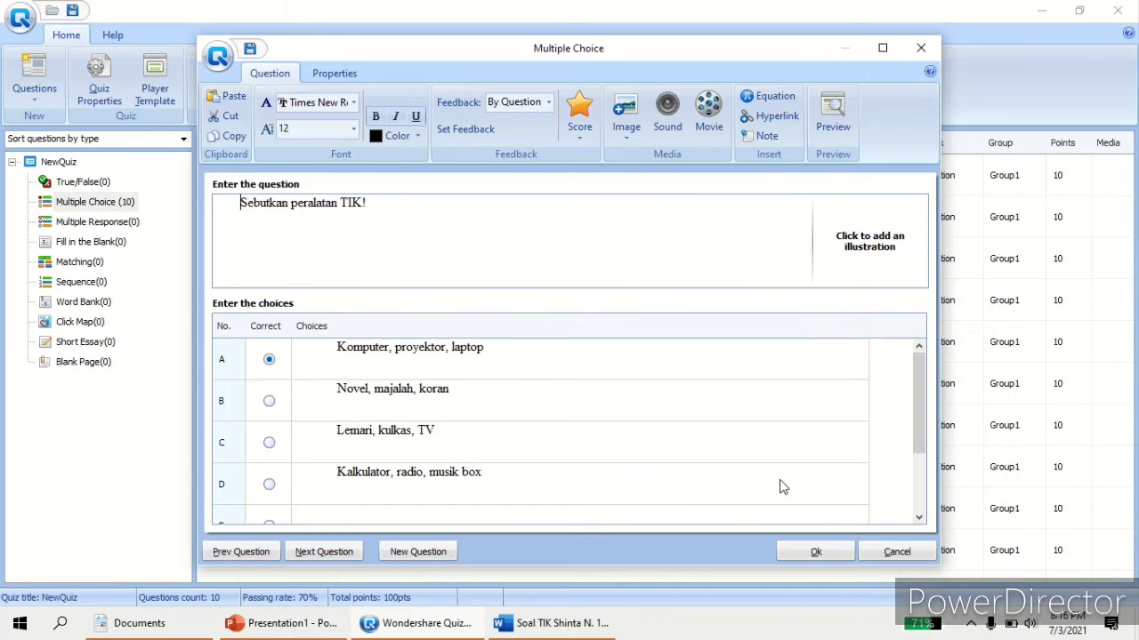
pyautogui.click(811, 552)
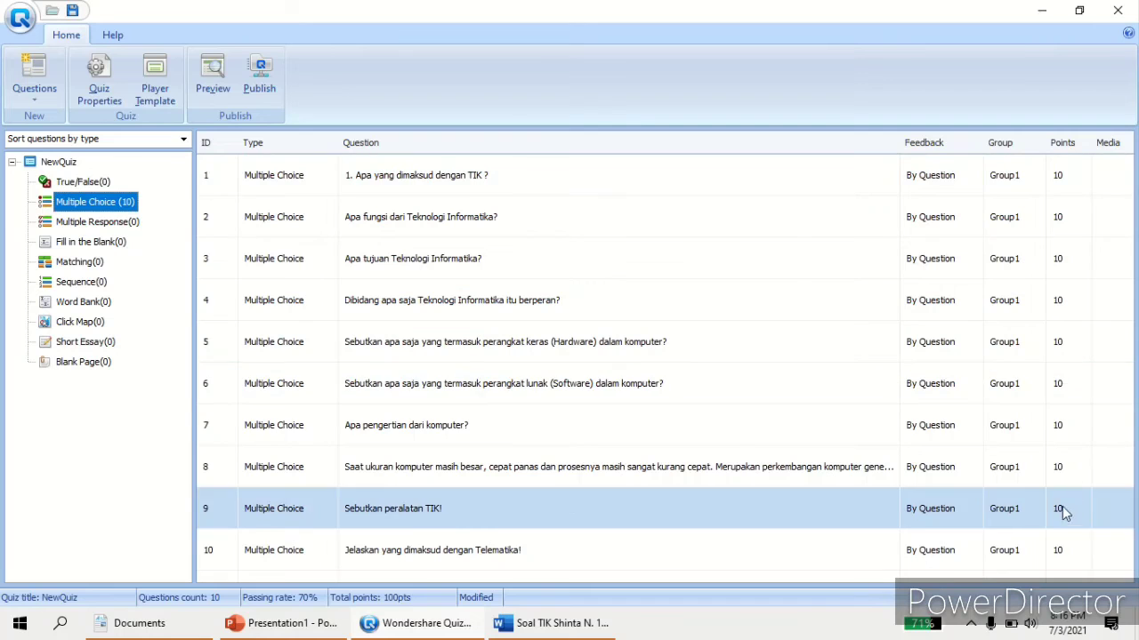
# Step: Publish the quiz to the computer as CD/EXE with the title "Soal TIK"
pyautogui.click(258, 87)
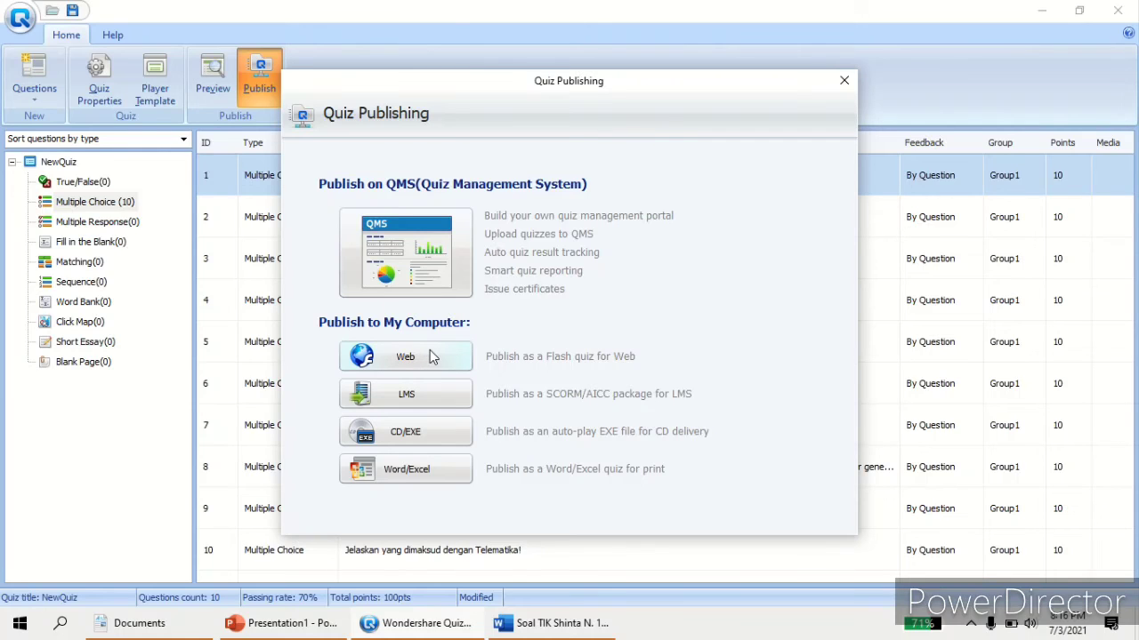
pyautogui.click(432, 436)
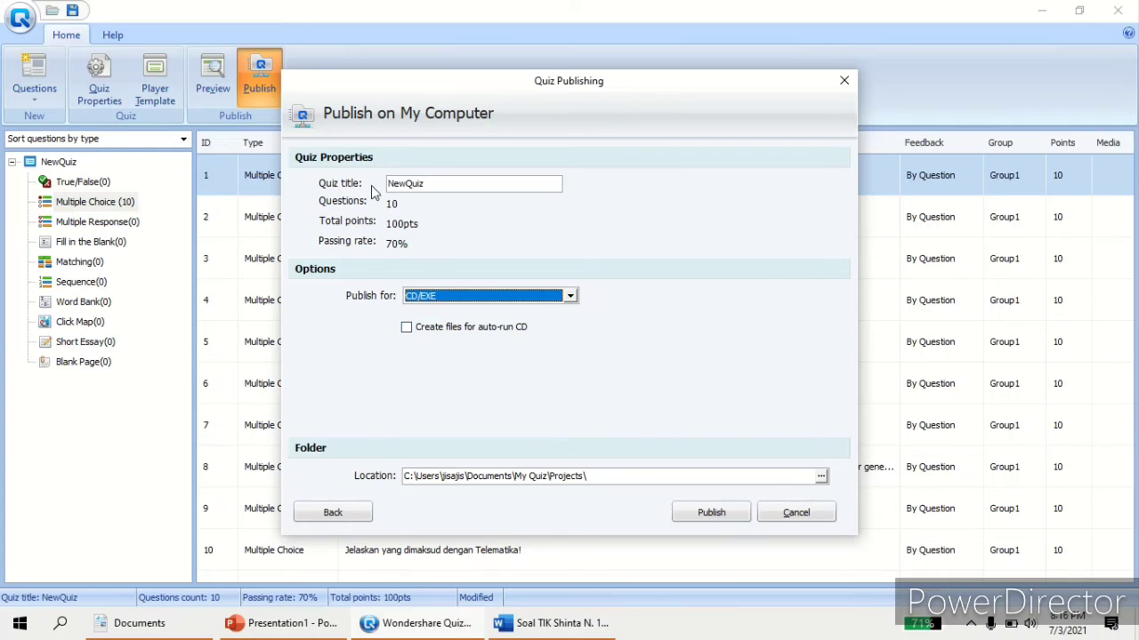
pyautogui.click(427, 184)
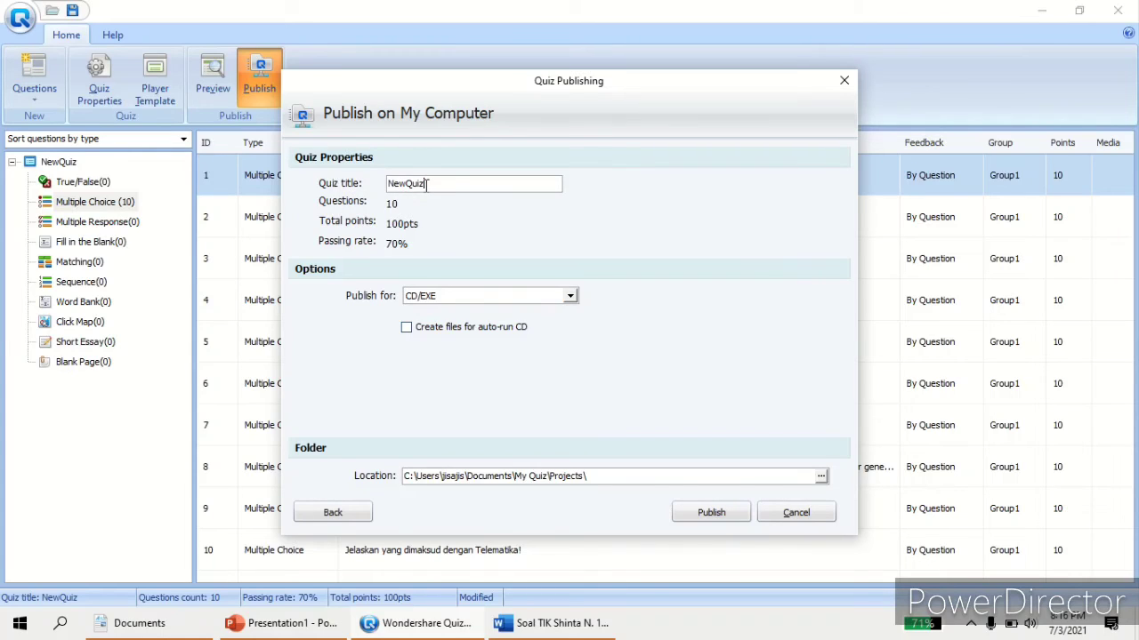
pyautogui.press('BackSpace')
pyautogui.press('BackSpace')
pyautogui.press('BackSpace')
pyautogui.press('BackSpace')
pyautogui.click(706, 516)
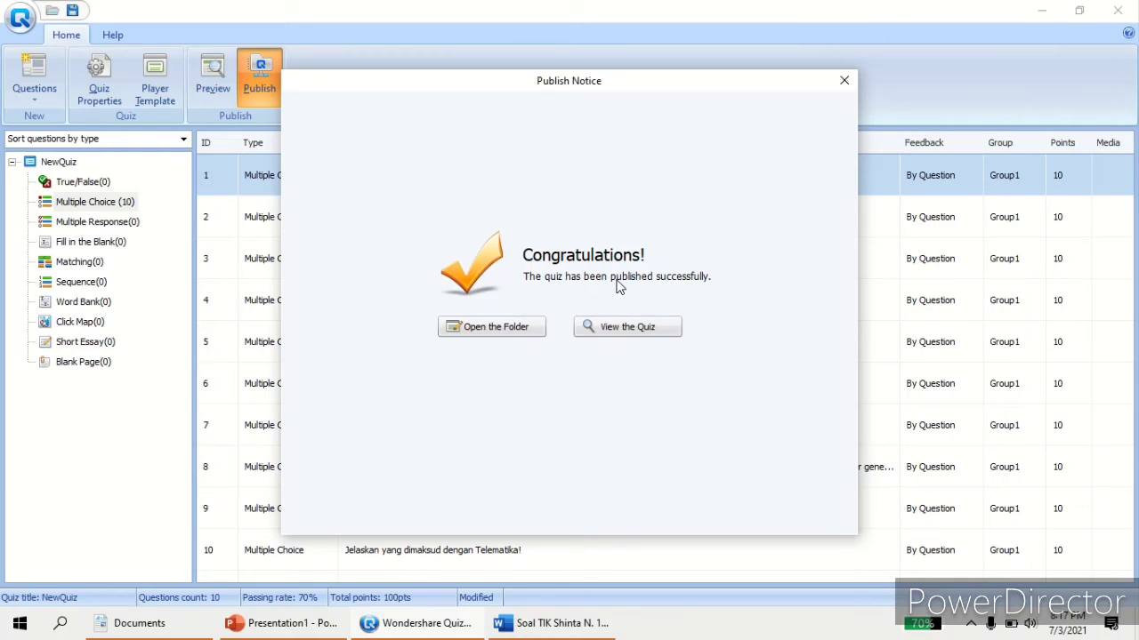
# Step: View the published quiz in a maximized Flash Player window and continue past the introduction page to question 1
pyautogui.click(610, 329)
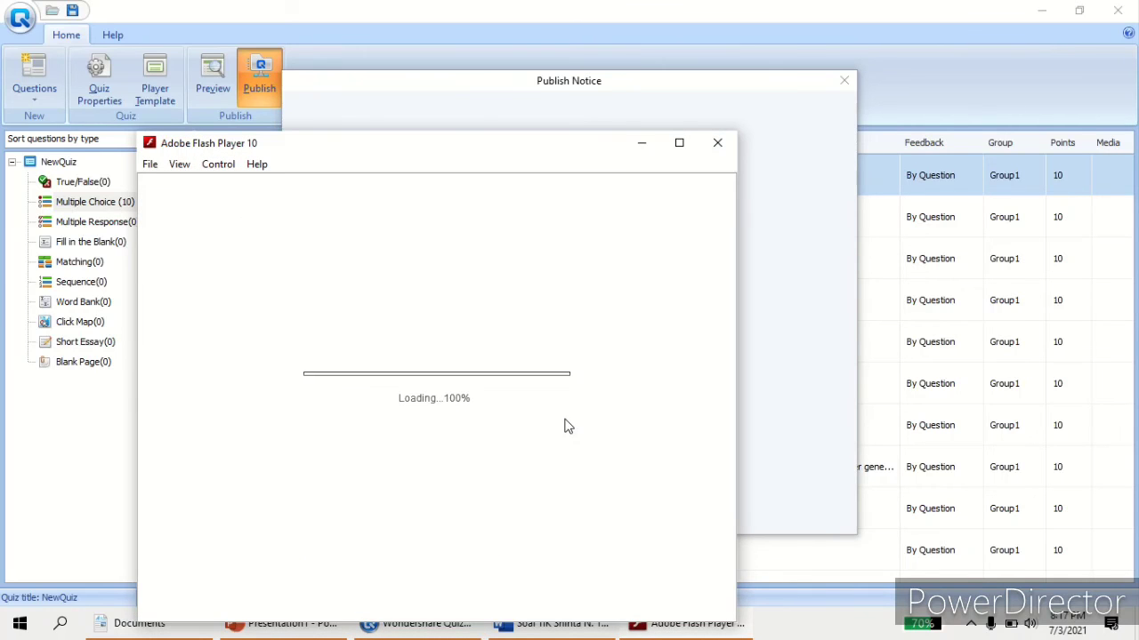
pyautogui.click(679, 145)
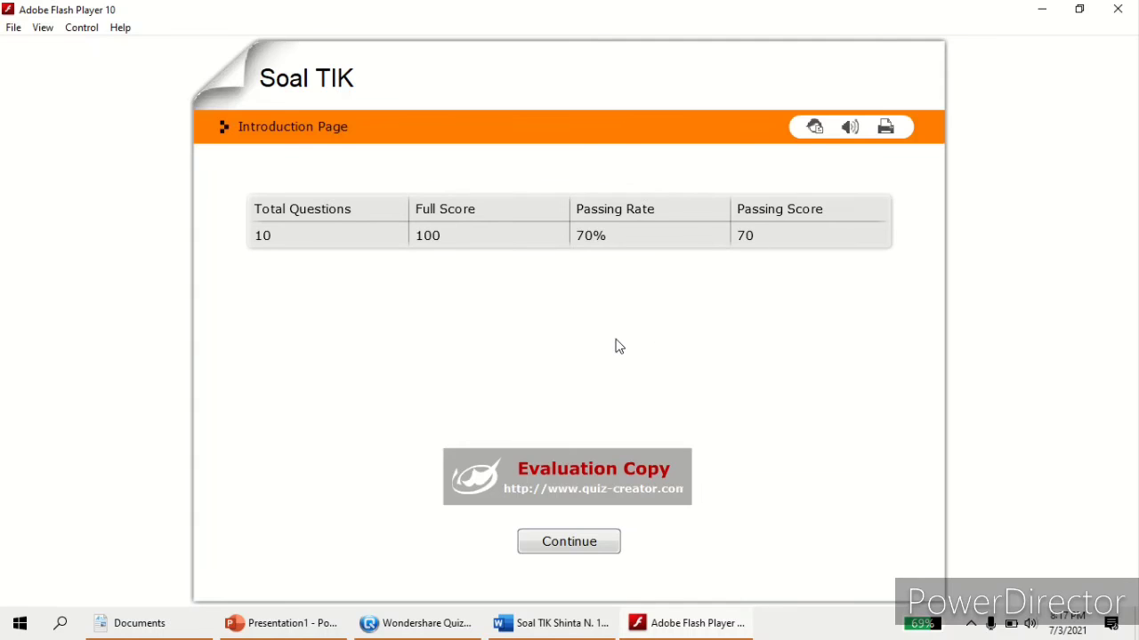
pyautogui.click(567, 545)
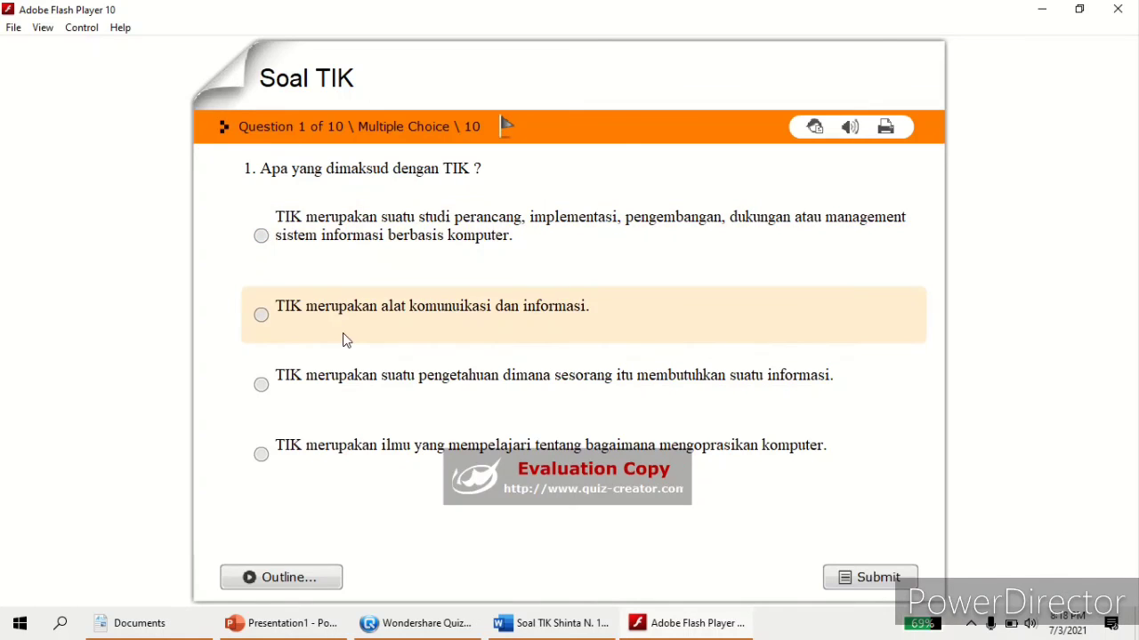
# Step: Mute the quiz sound and submit the first choice, "TIK merupakan suatu studi perancang...", for question 1, closing its feedback
pyautogui.click(851, 127)
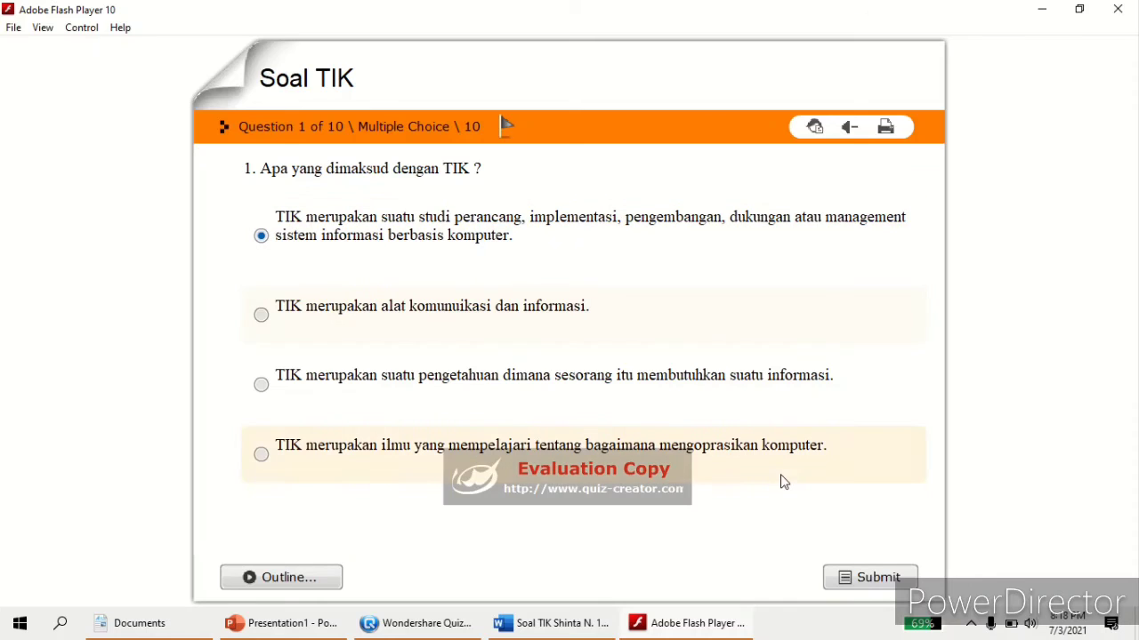
pyautogui.click(867, 580)
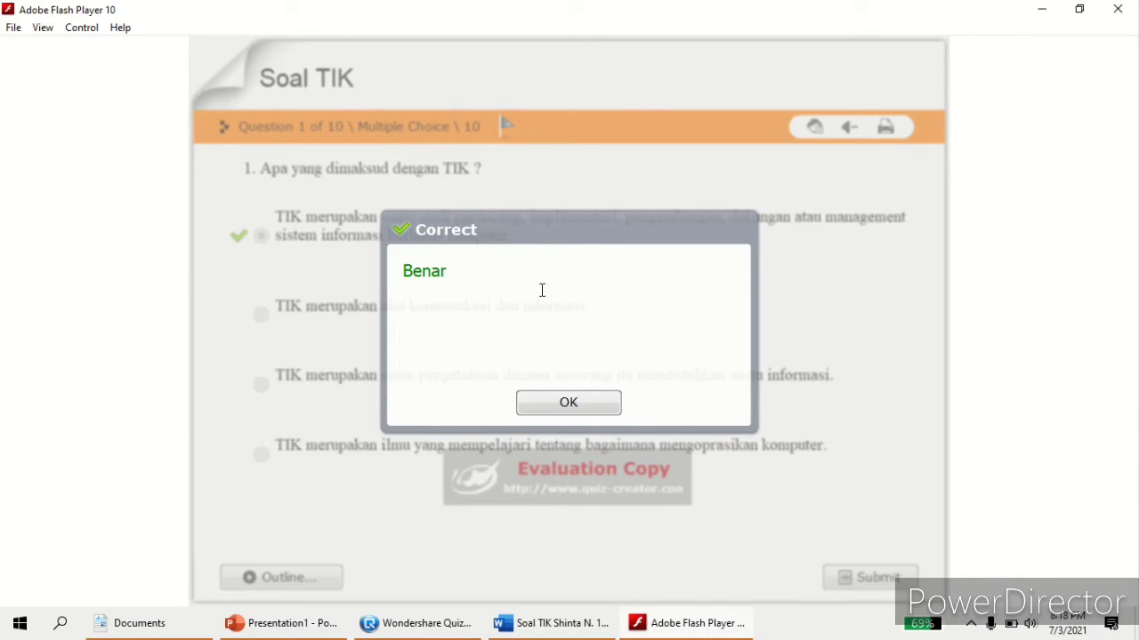
pyautogui.click(561, 404)
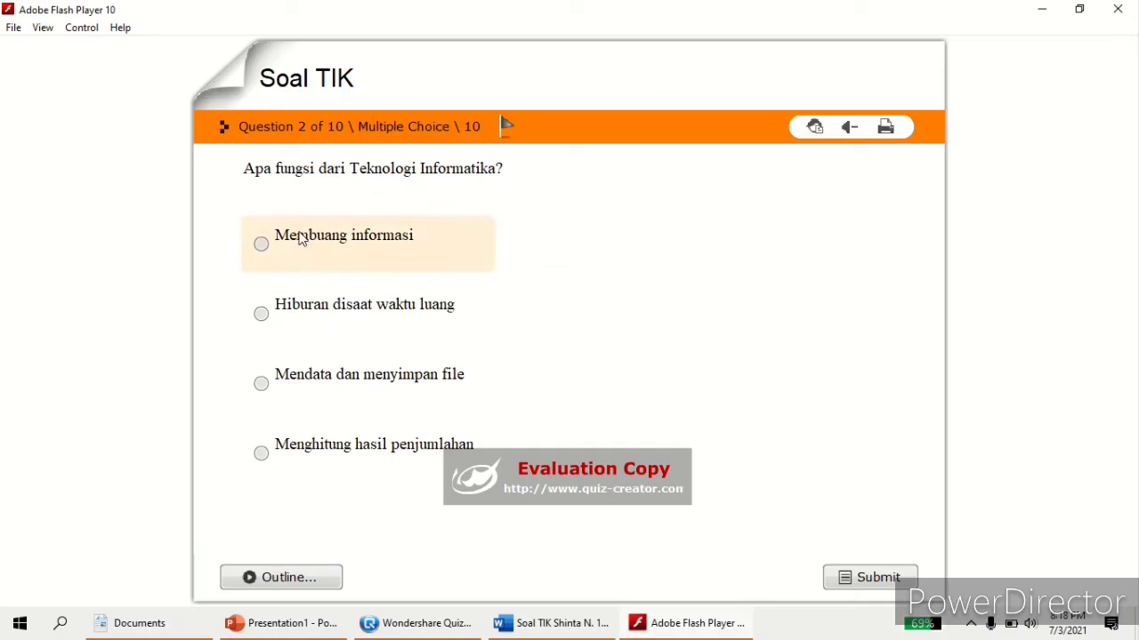
# Step: Submit "Membuang informasi" for question 2 and "Menghasilkan uang yang banyak" for question 3, dismissing the feedback each time
pyautogui.click(271, 240)
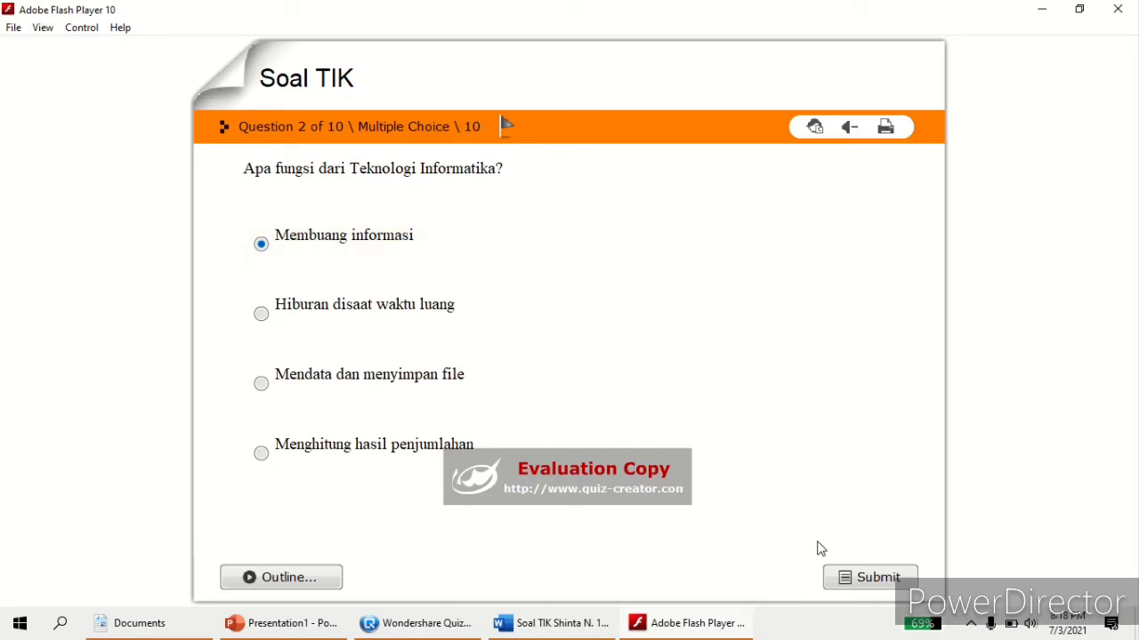
pyautogui.click(847, 580)
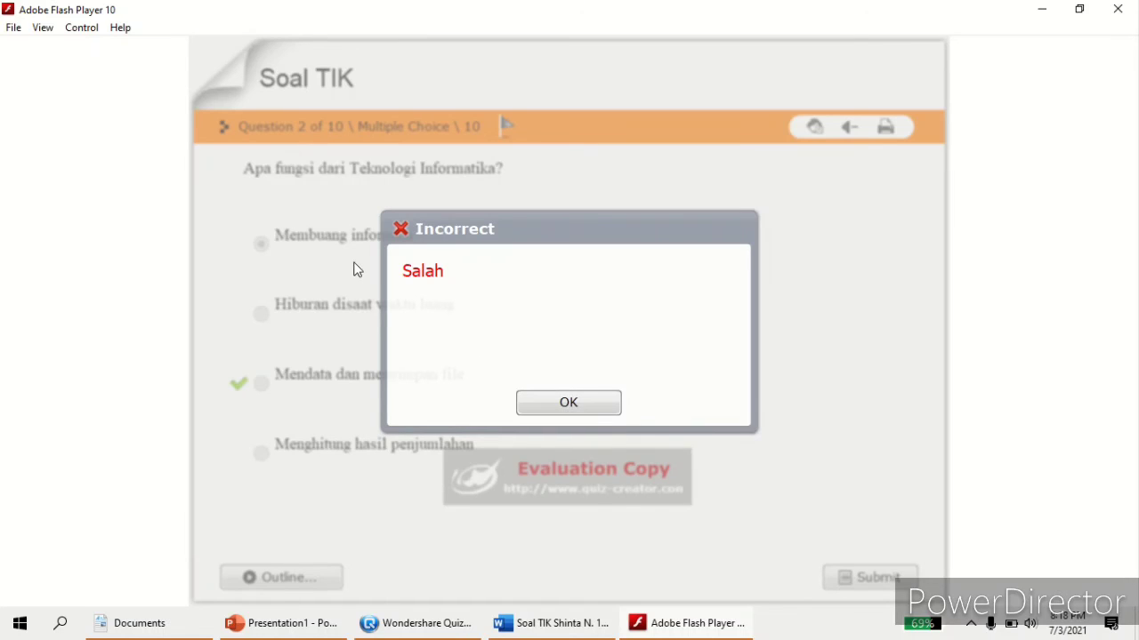
pyautogui.click(559, 406)
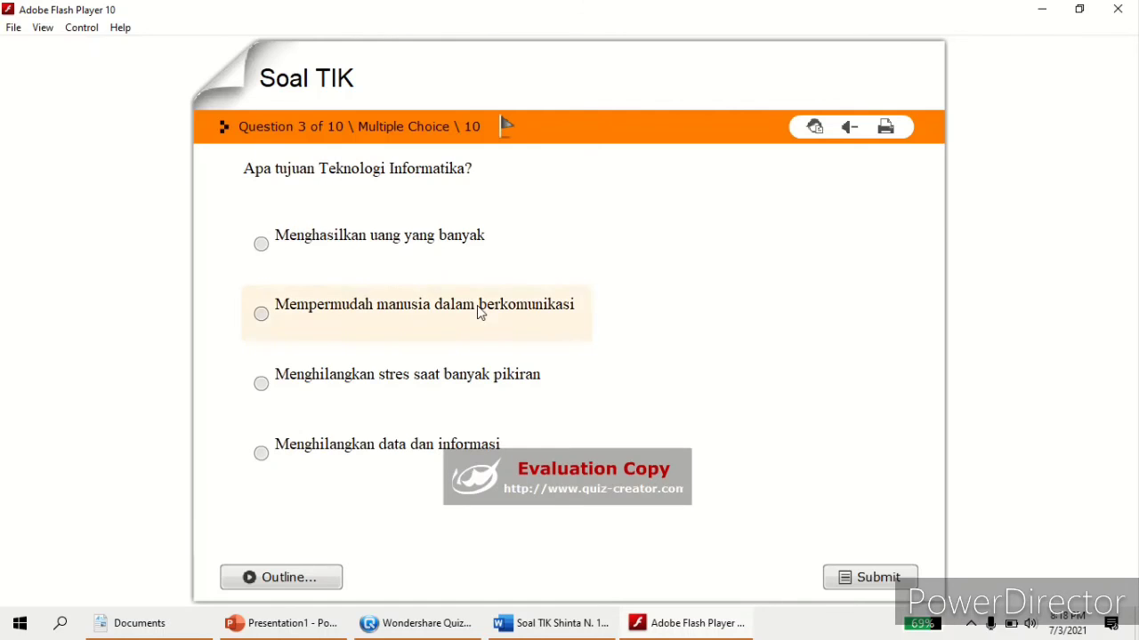
pyautogui.click(262, 258)
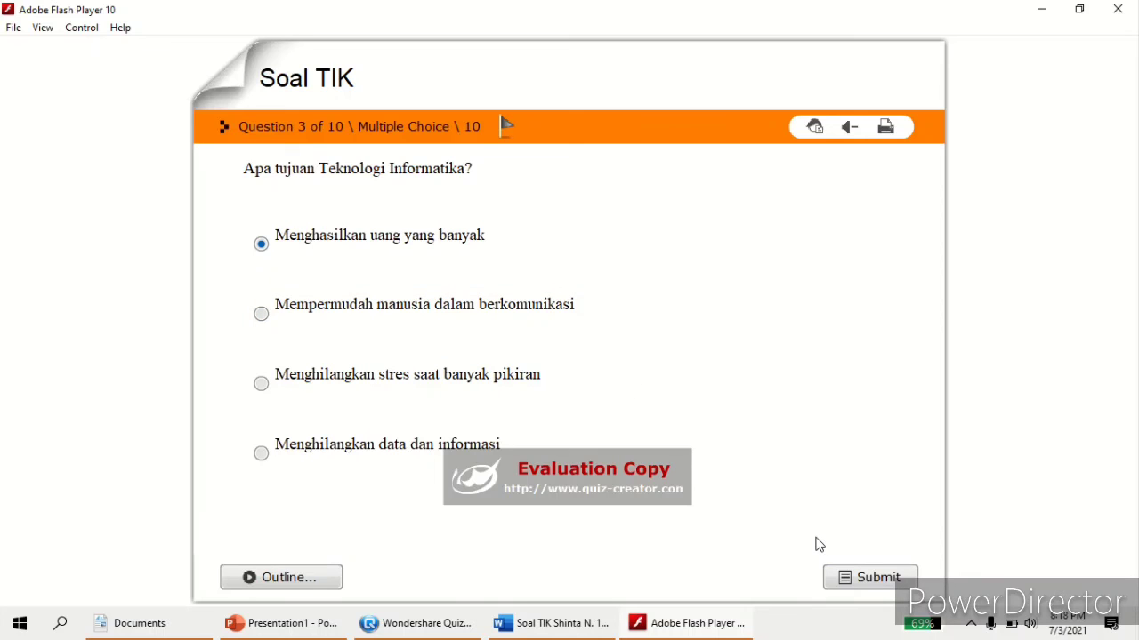
pyautogui.click(836, 578)
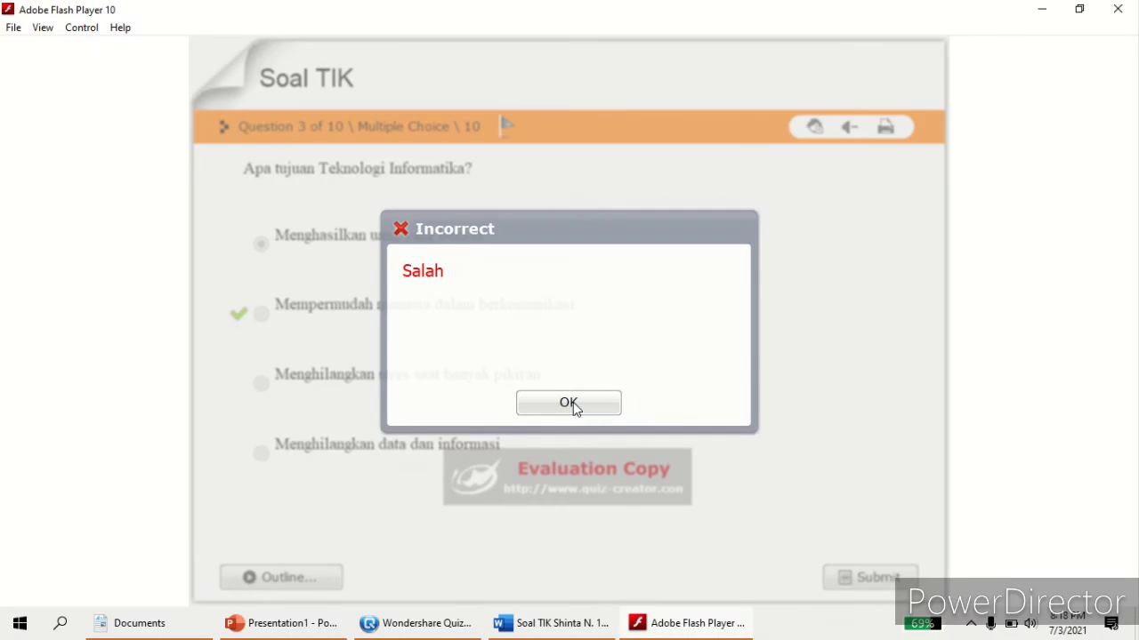
pyautogui.click(569, 403)
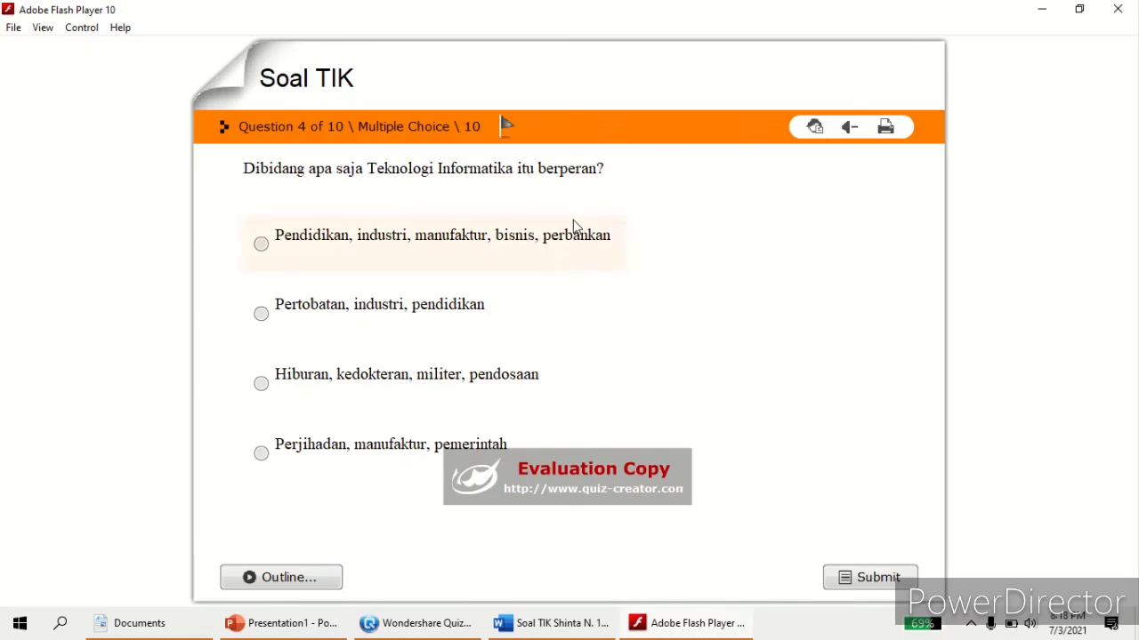
pyautogui.moveTo(534, 7)
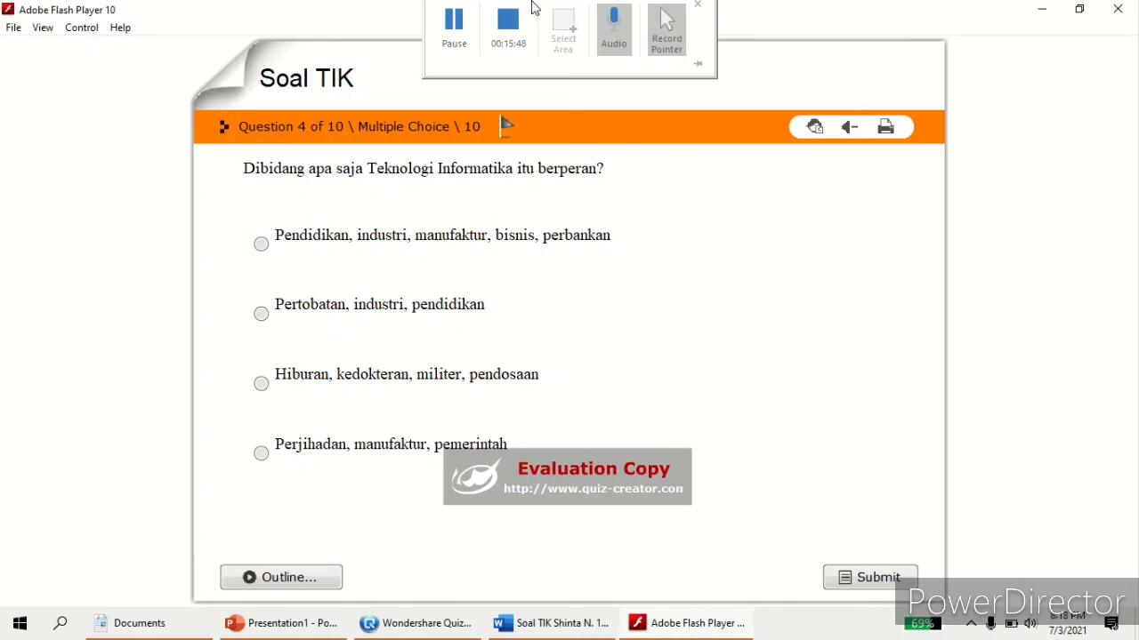
pyautogui.click(454, 36)
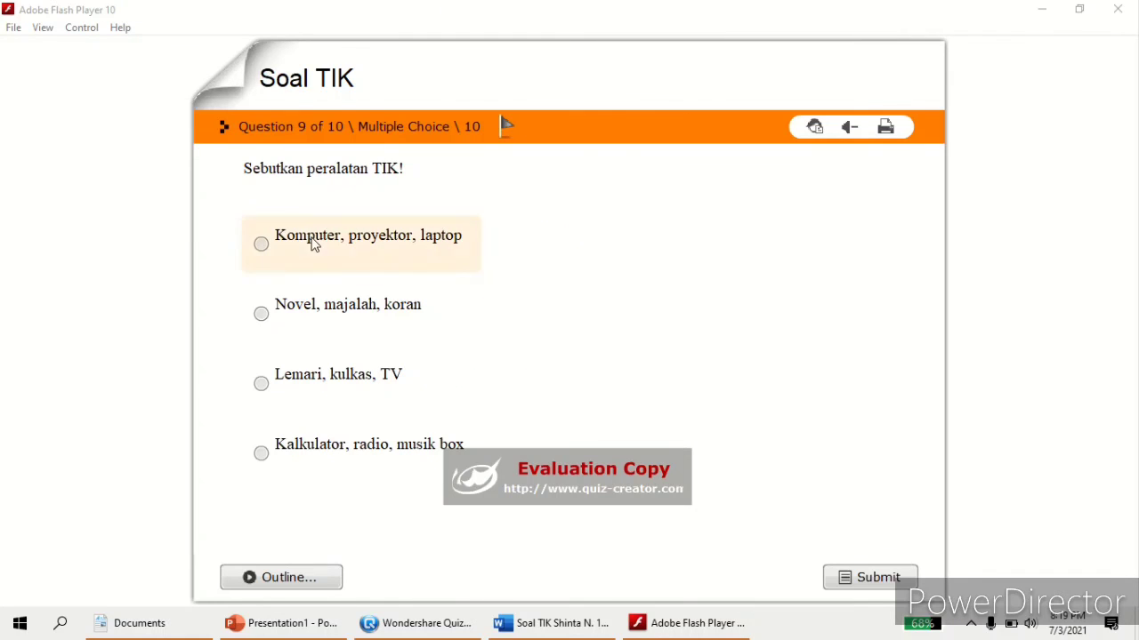
# Step: Submit "Komputer, proyektor, laptop" for question 9 and "Telekomunikasi multimedia dan informatika" for question 10, dismissing the feedback each time
pyautogui.click(262, 247)
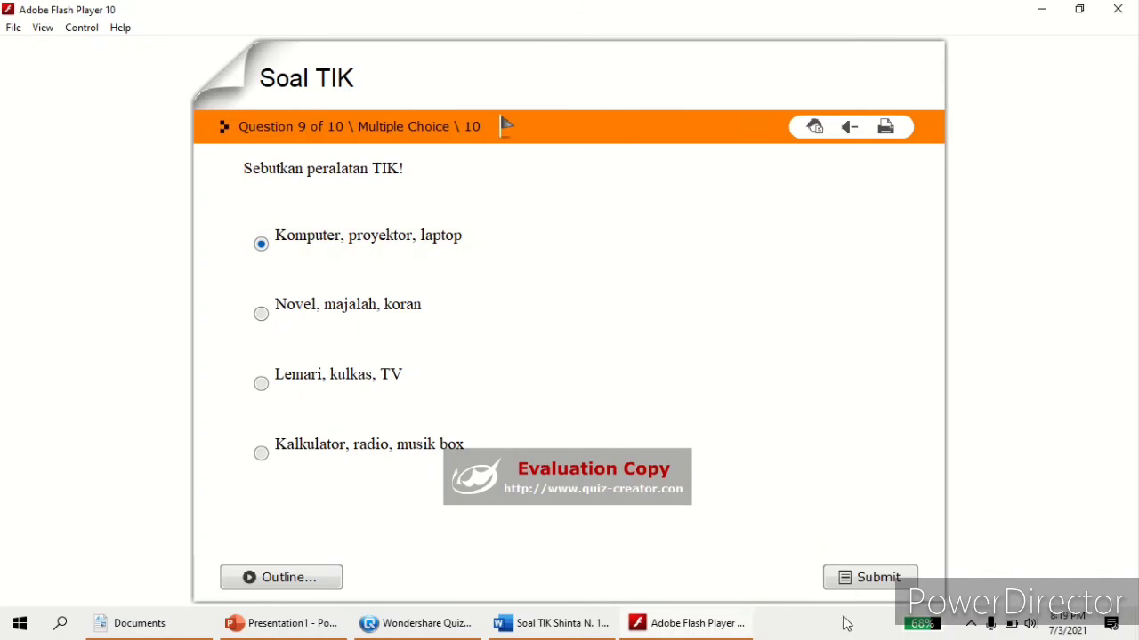
pyautogui.click(859, 586)
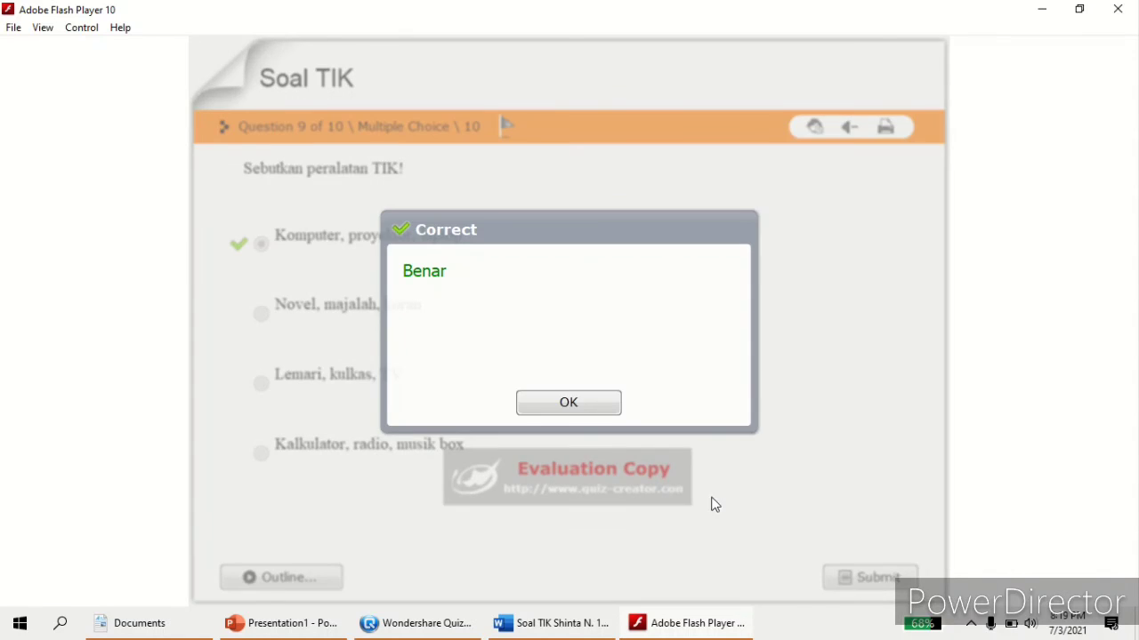
pyautogui.click(569, 403)
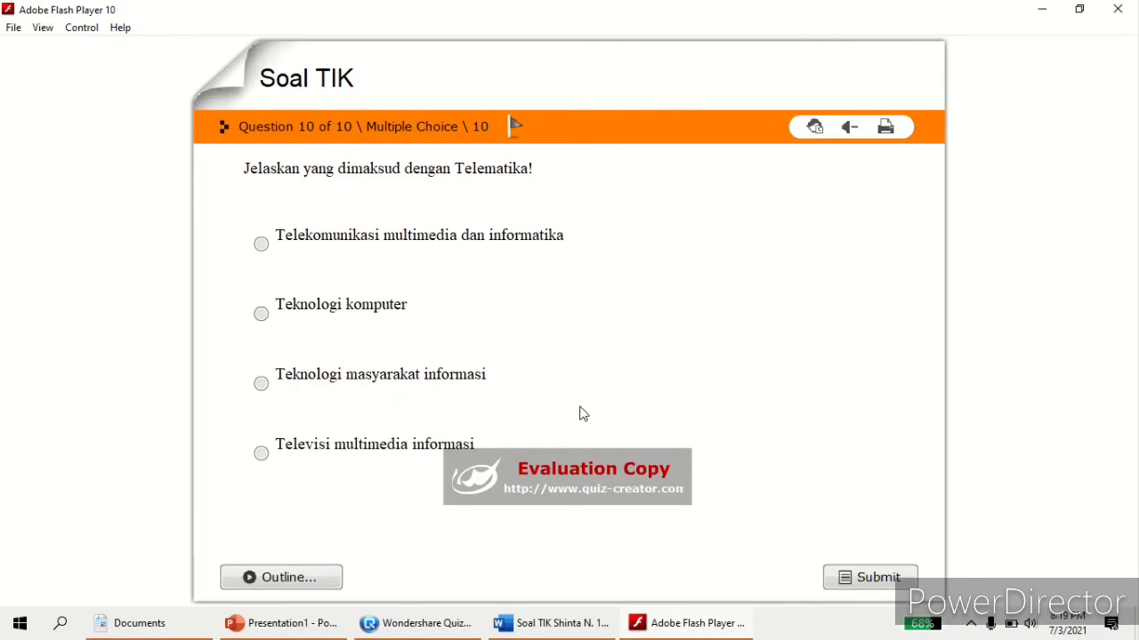
pyautogui.click(257, 242)
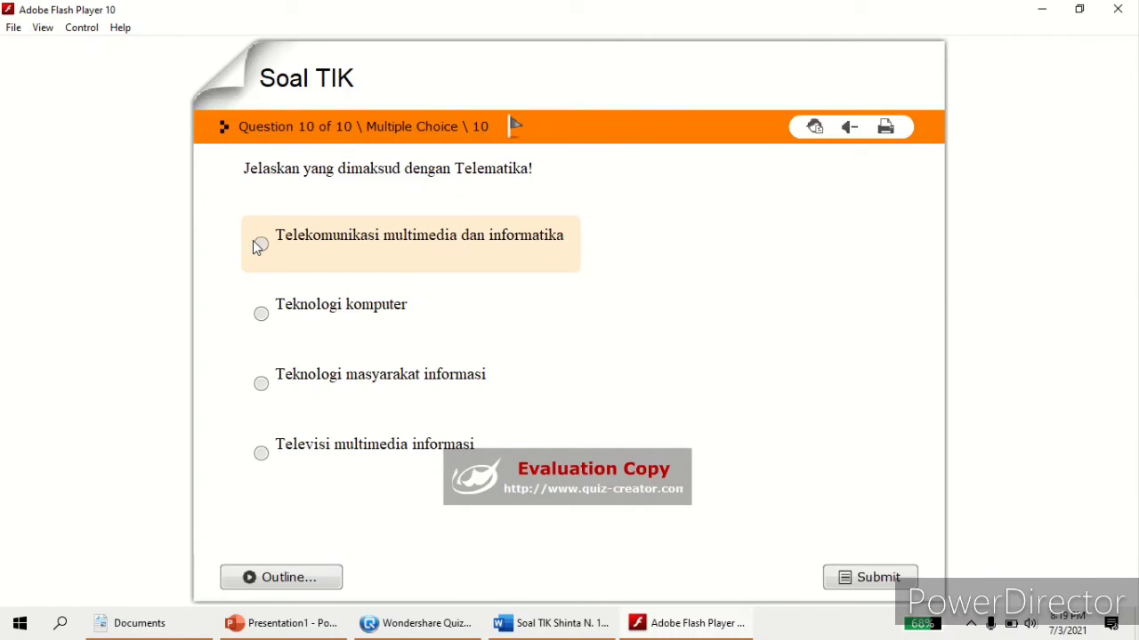
pyautogui.click(862, 580)
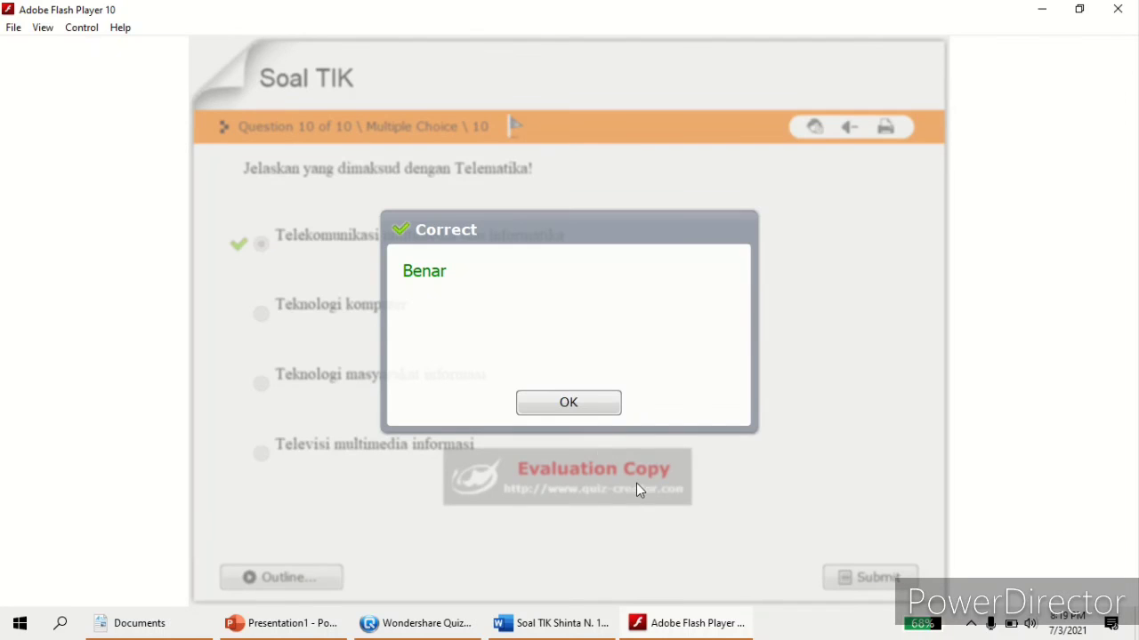
pyautogui.click(577, 406)
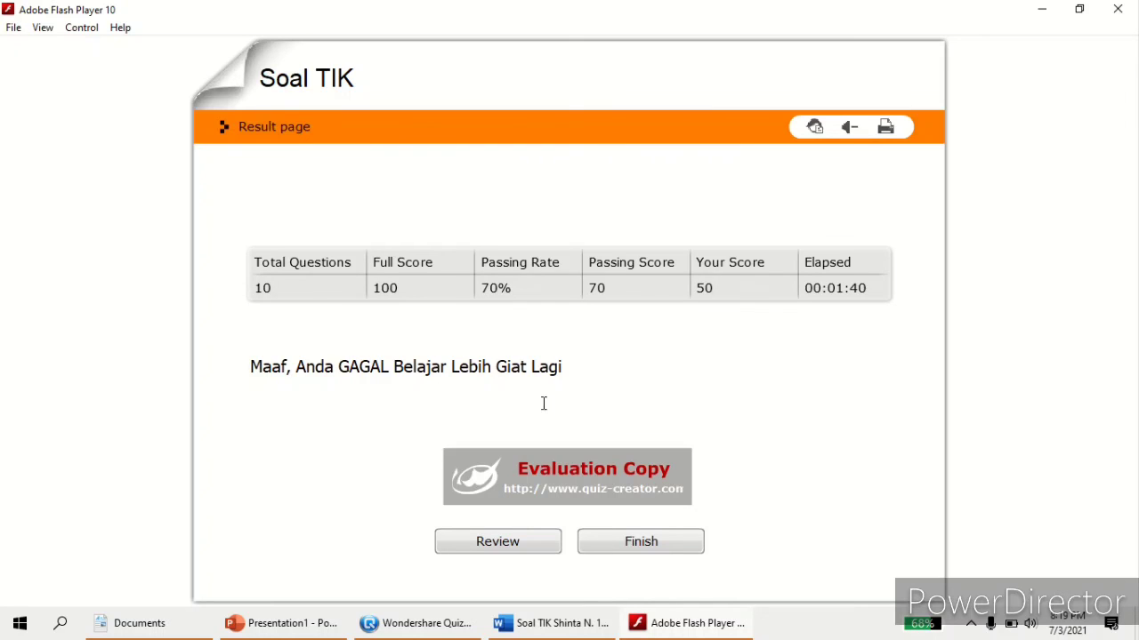
# Step: Finish the quiz from its result page, switch back to Wondershare QuizCreator and close the publish notice
pyautogui.click(610, 540)
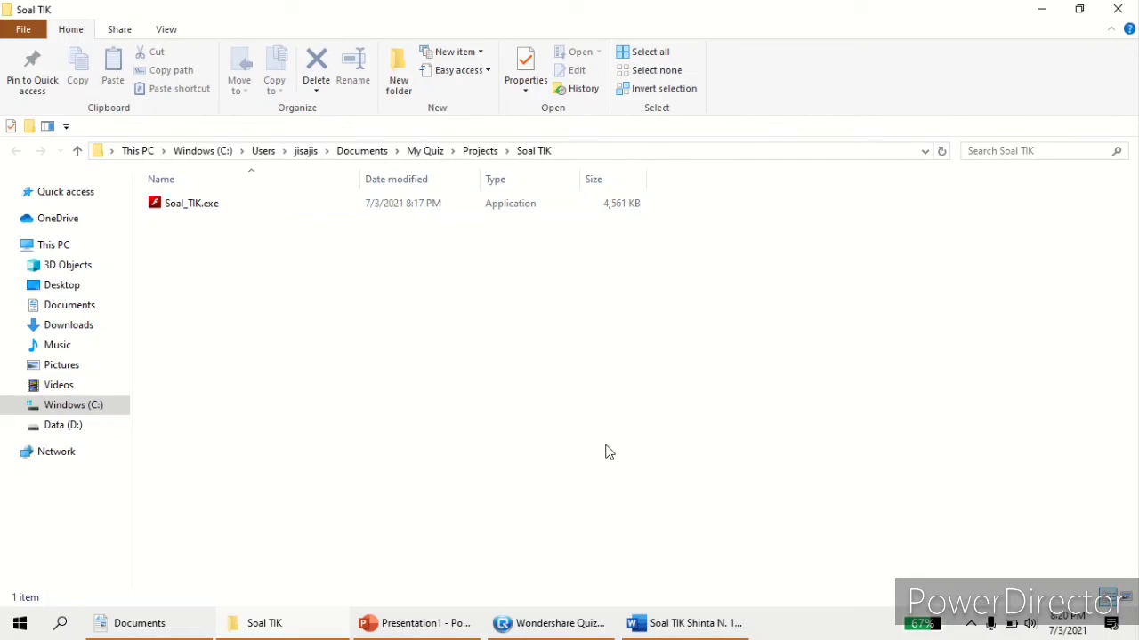
pyautogui.click(560, 626)
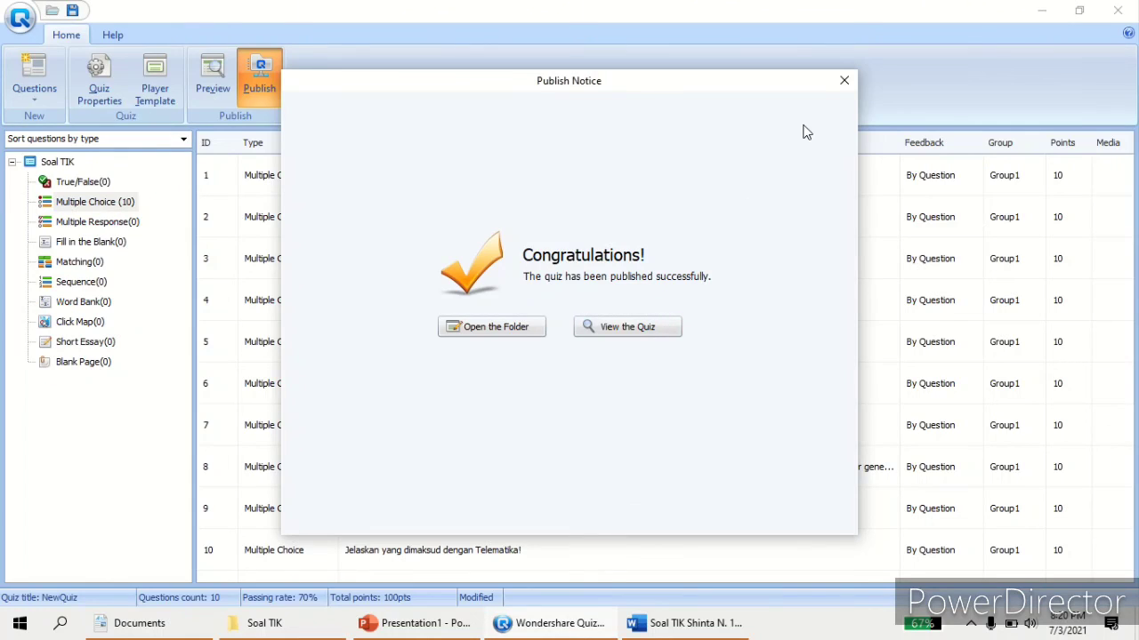
pyautogui.click(845, 81)
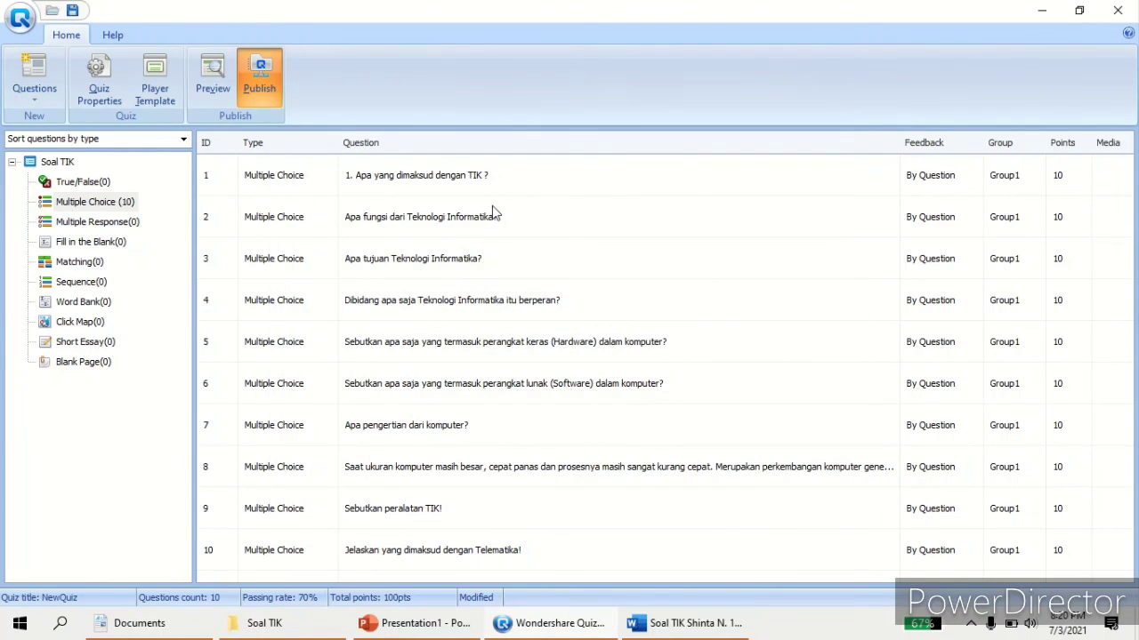
pyautogui.click(231, 175)
pyautogui.click(292, 300)
pyautogui.click(297, 396)
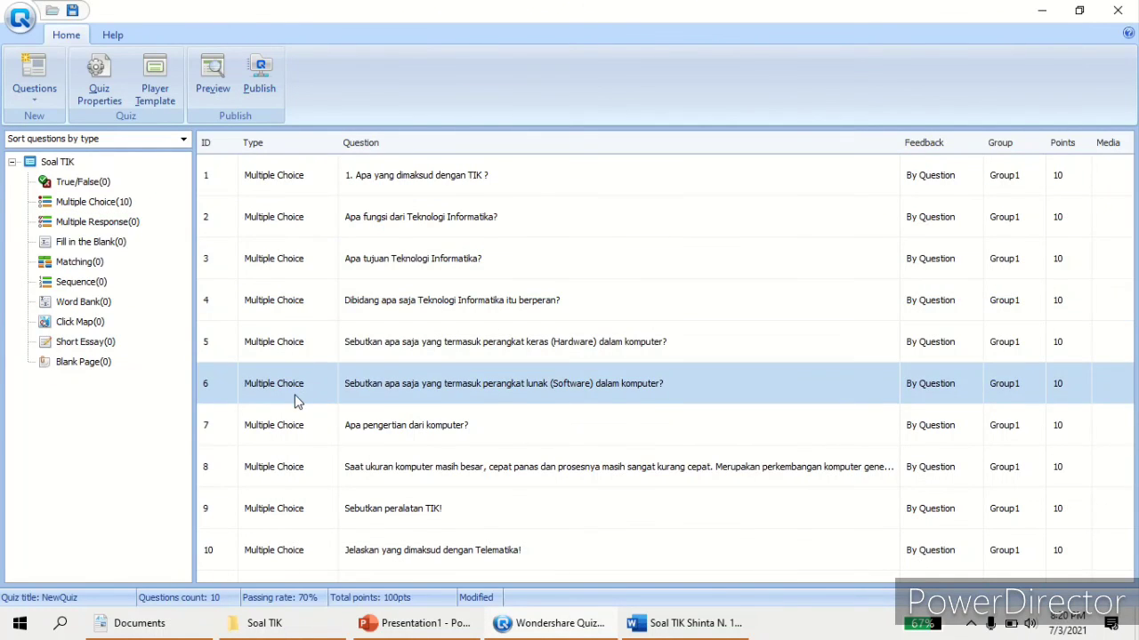
pyautogui.click(310, 467)
pyautogui.click(317, 496)
pyautogui.click(372, 224)
pyautogui.click(397, 265)
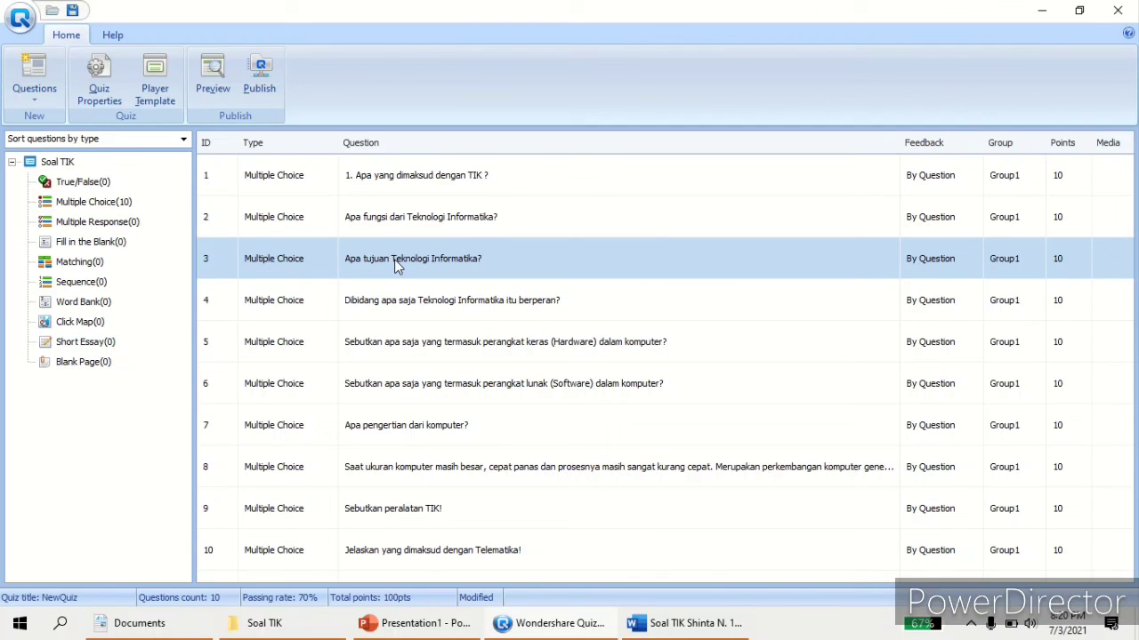
pyautogui.click(396, 342)
pyautogui.click(463, 384)
pyautogui.click(760, 346)
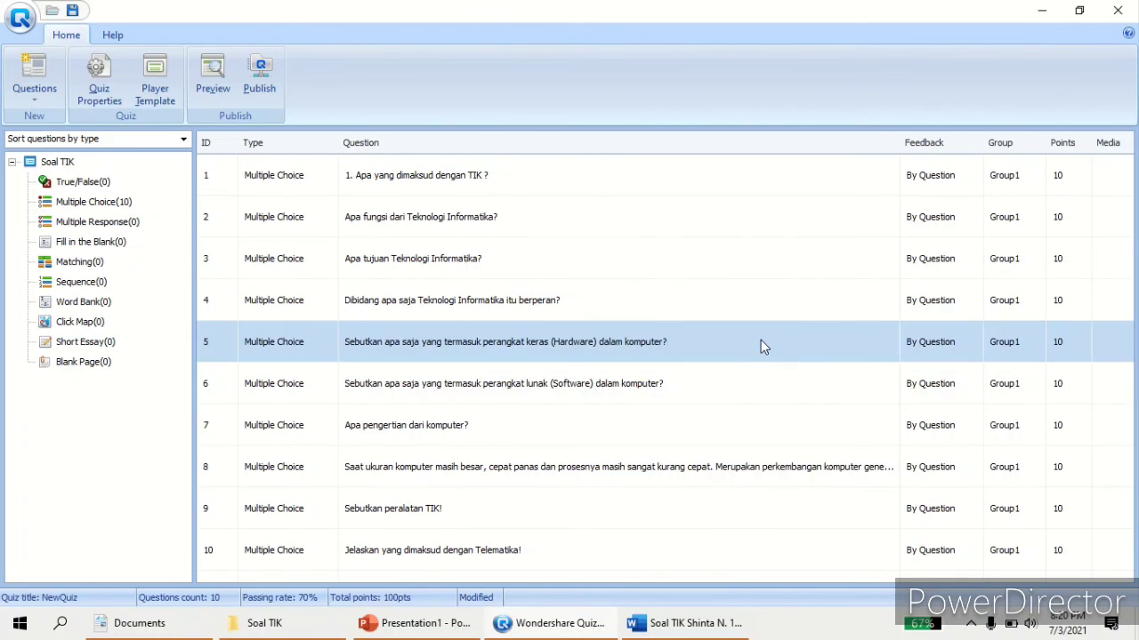
pyautogui.click(860, 273)
pyautogui.click(859, 232)
pyautogui.click(783, 178)
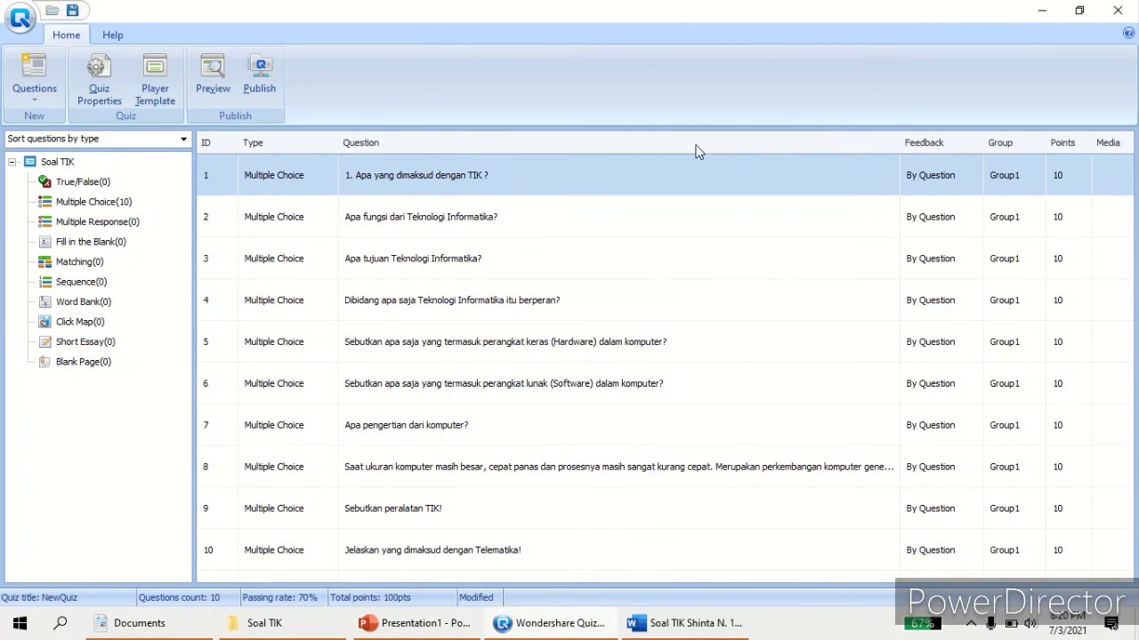
pyautogui.click(429, 260)
pyautogui.click(400, 384)
pyautogui.moveTo(477, 3)
pyautogui.click(514, 37)
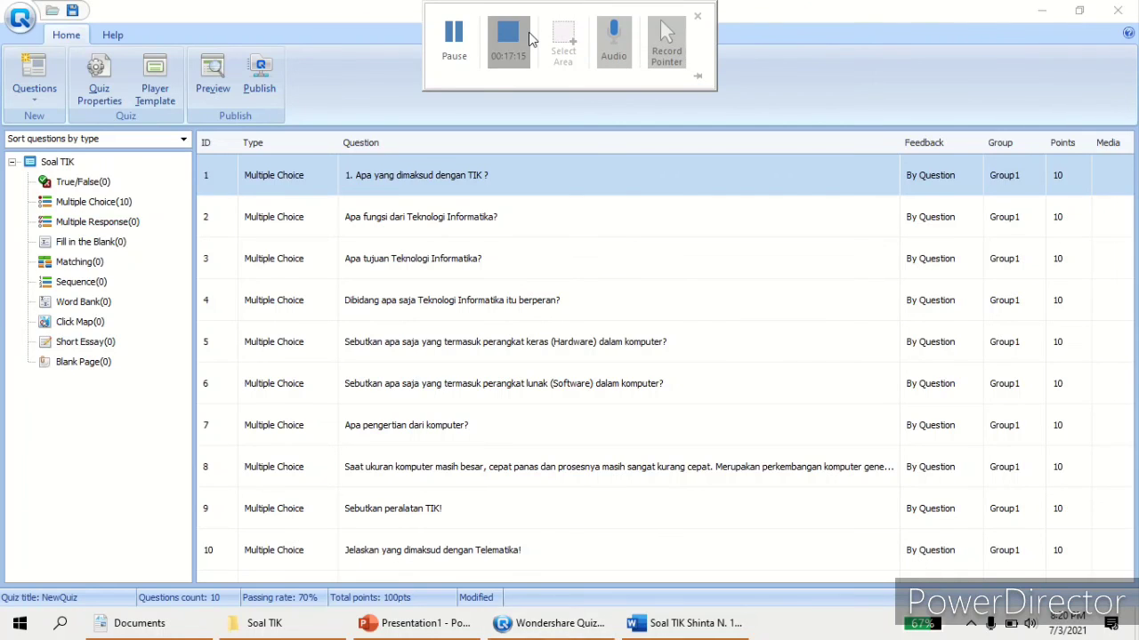